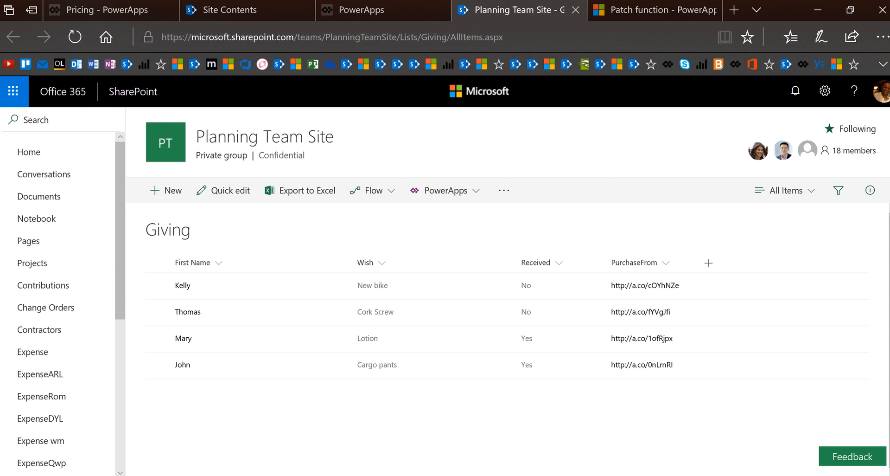
# Open the New bike item of the Giving list for editing and customize its form in PowerApps Studio, skipping the welcome screen
pyautogui.click(529, 285)
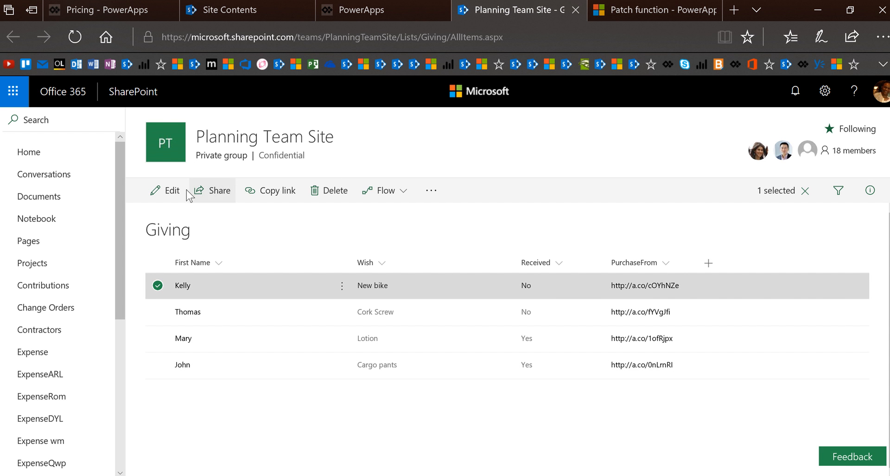
pyautogui.click(172, 192)
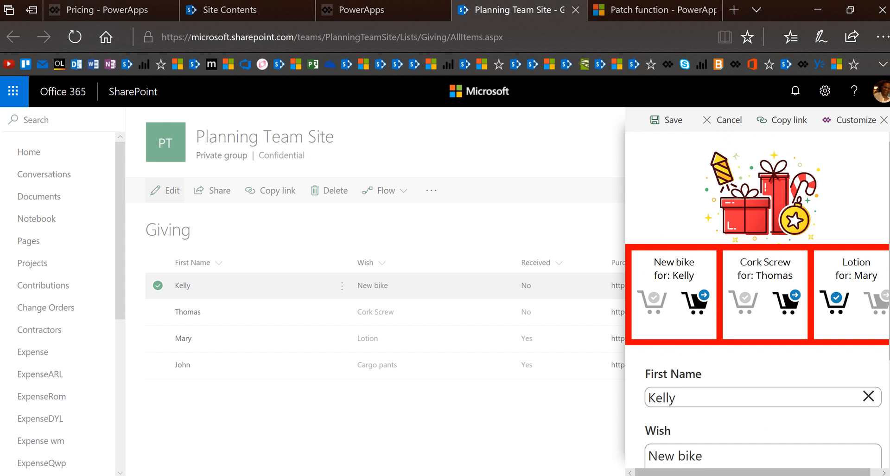
pyautogui.click(856, 120)
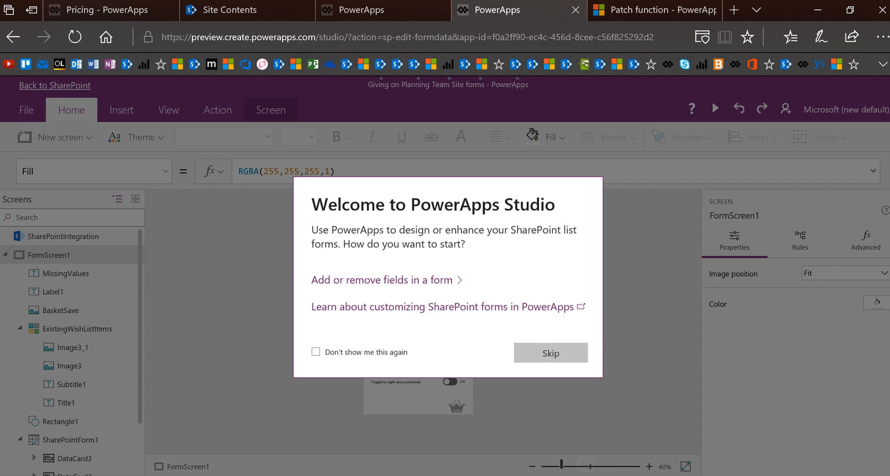
pyautogui.click(575, 349)
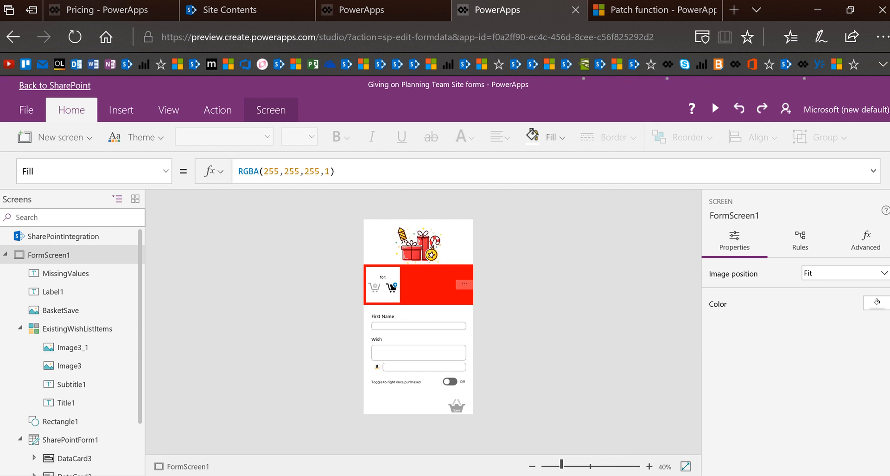
# Preview the form and replace the Wish text of the New bike item with "Bike wish"
pyautogui.click(712, 106)
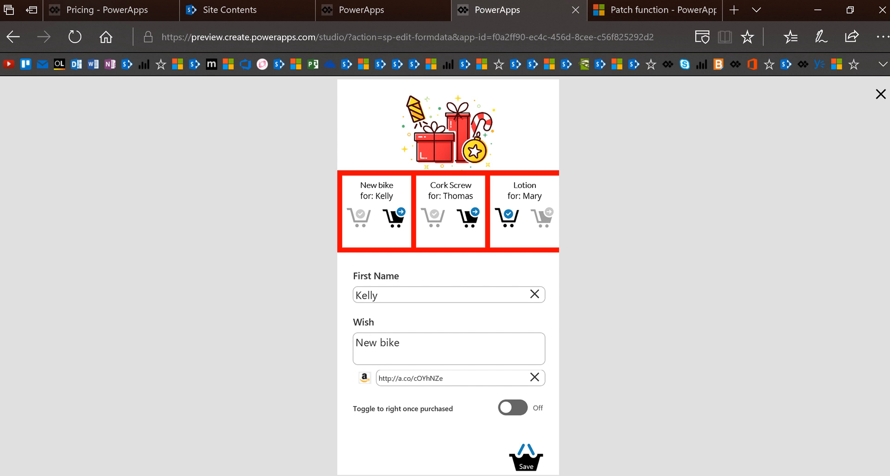
pyautogui.click(399, 355)
pyautogui.hotkey('ctrl', 'a')
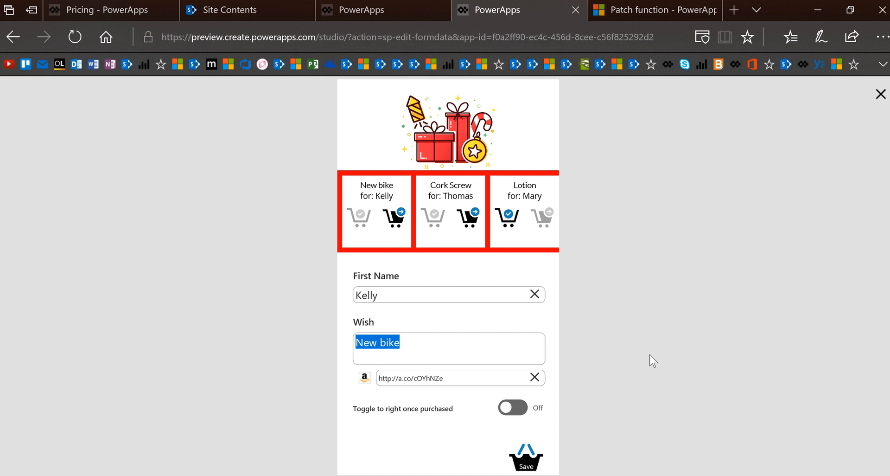
pyautogui.press('BackSpace')
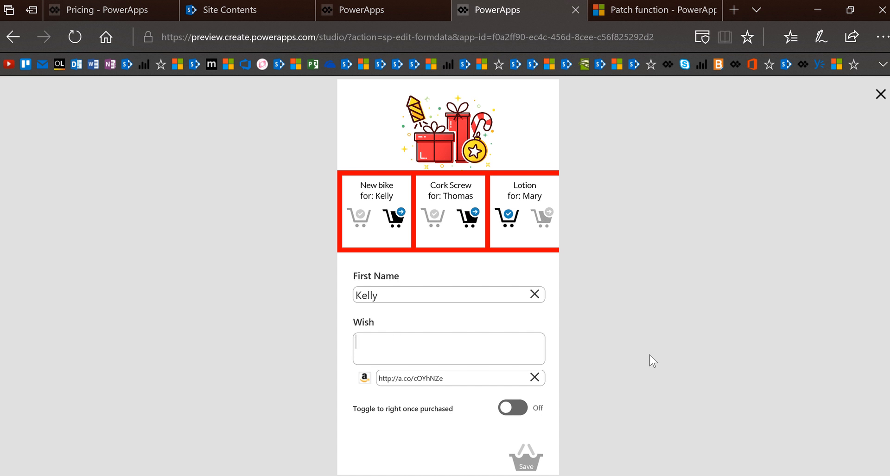
pyautogui.hotkey('ctrl', 'v')
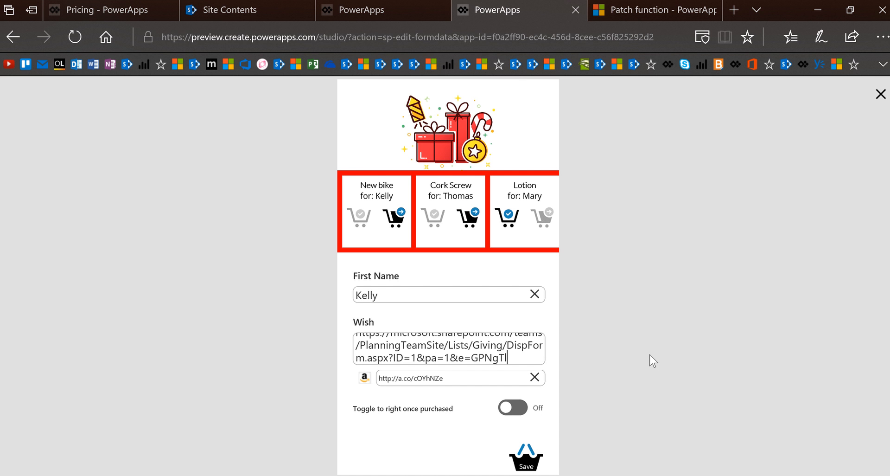
pyautogui.hotkey('ctrl', 'a')
pyautogui.write('\\\\')
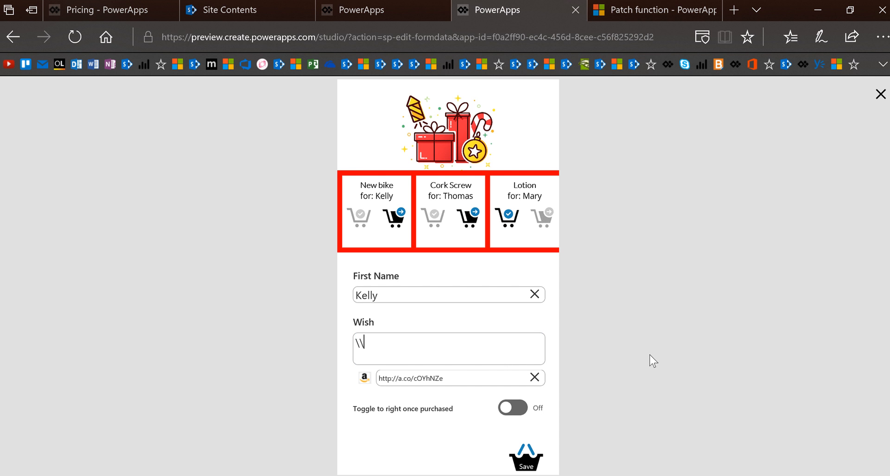
pyautogui.press('BackSpace')
pyautogui.press('BackSpace')
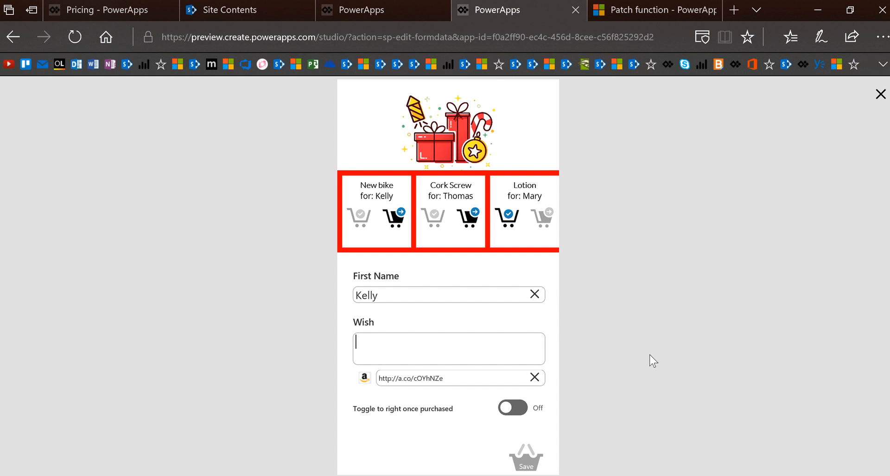
pyautogui.write('Bike wish')
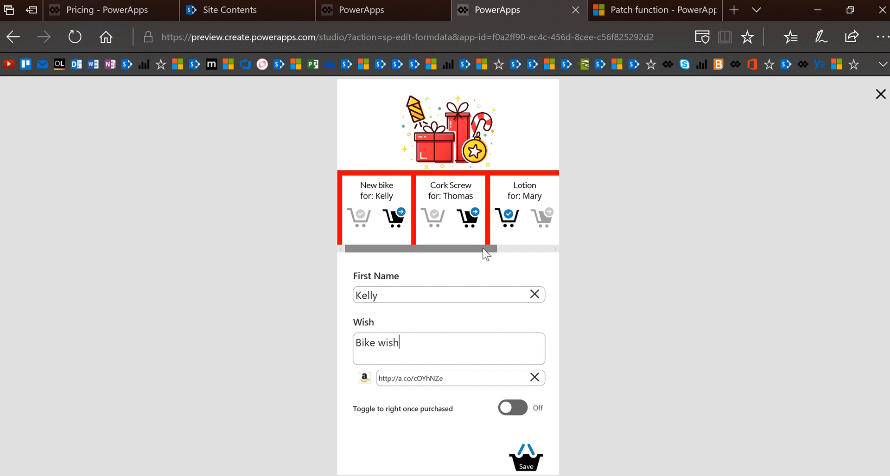
# Look through the wish cards in the previewed gallery and return to the form editor
pyautogui.moveTo(483, 250); pyautogui.dragTo(558, 250)
pyautogui.moveTo(504, 246); pyautogui.dragTo(457, 258)
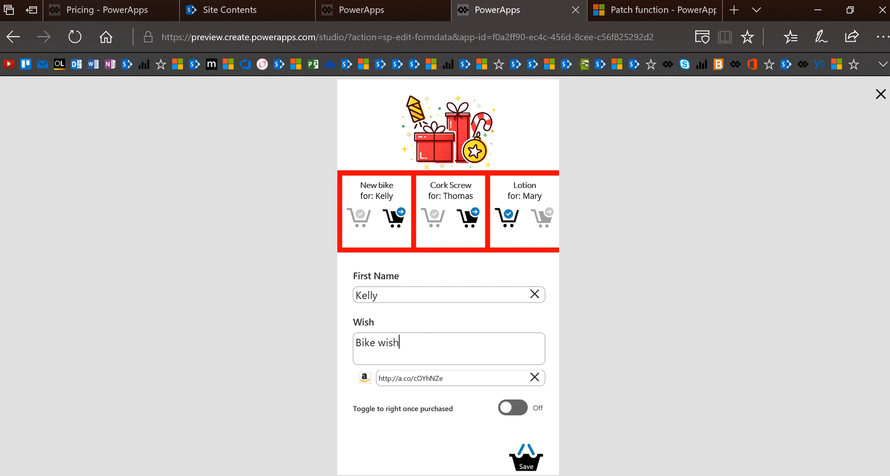
pyautogui.press('Escape')
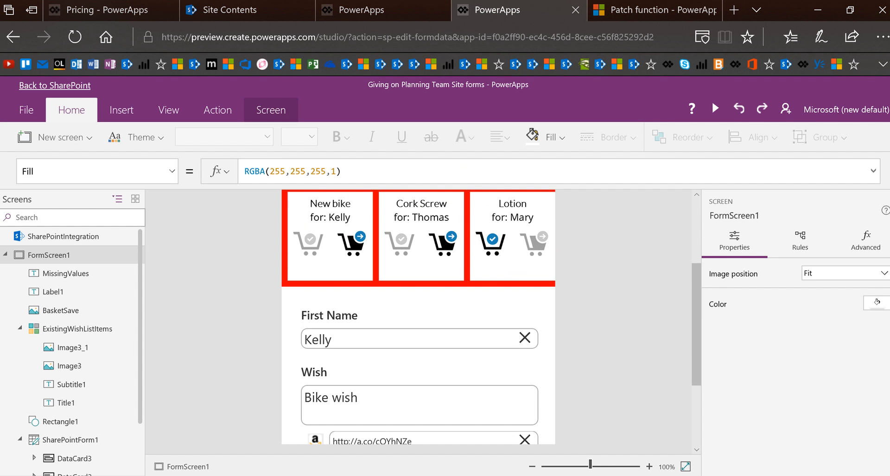
# Check the Items property of the ExistingWishListItems gallery and the data sources connected to the form
pyautogui.click(329, 270)
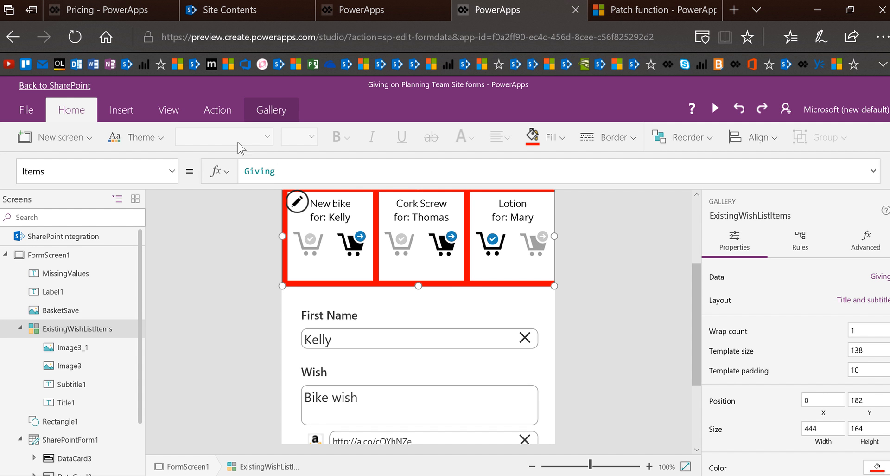
pyautogui.click(166, 113)
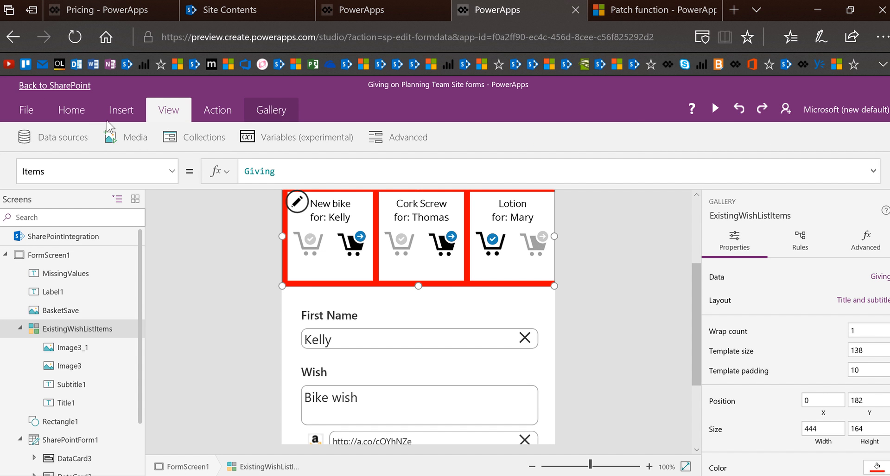
pyautogui.click(77, 134)
pyautogui.click(195, 191)
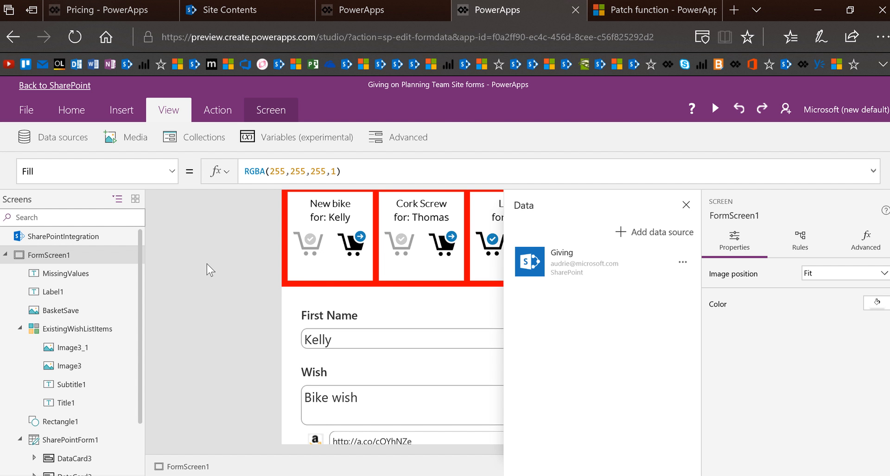
pyautogui.click(327, 269)
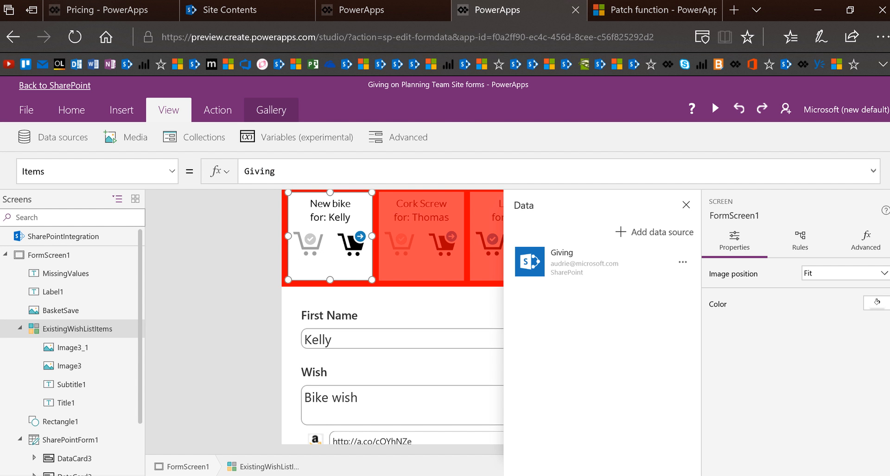
pyautogui.click(49, 255)
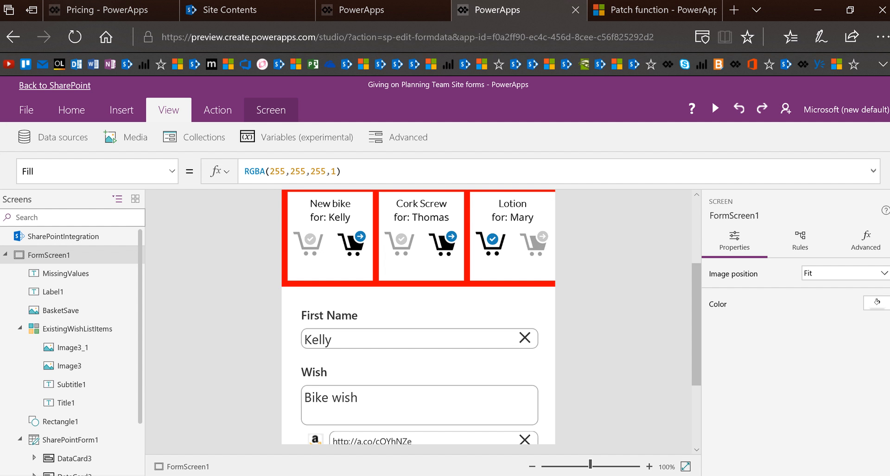
# Look over the gallery's wish cards and the form fields below them on the canvas
pyautogui.moveTo(301, 266)
pyautogui.click(470, 285)
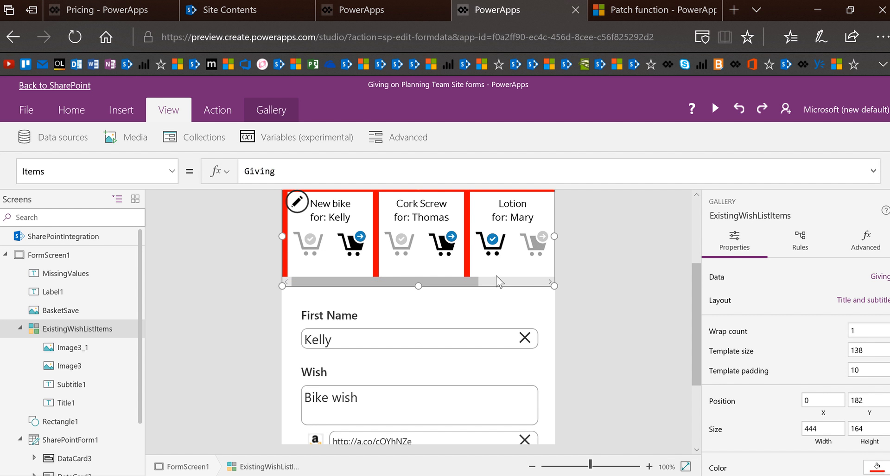
pyautogui.moveTo(471, 285)
pyautogui.mouseDown()
pyautogui.moveTo(525, 284)
pyautogui.moveTo(482, 281)
pyautogui.mouseUp()
pyautogui.scroll(-3, 644, 290)
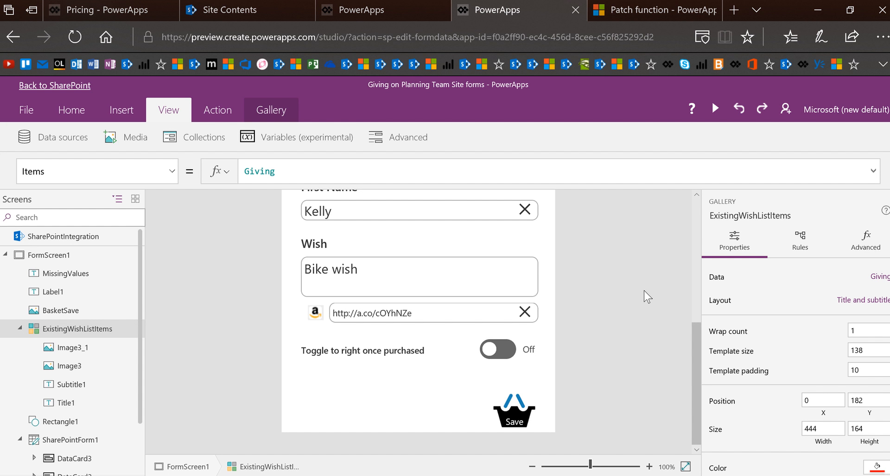
# Mark the Cork Screw wish as received using the checkmark cart on its gallery card
pyautogui.scroll(5, 643, 290)
pyautogui.click(644, 291)
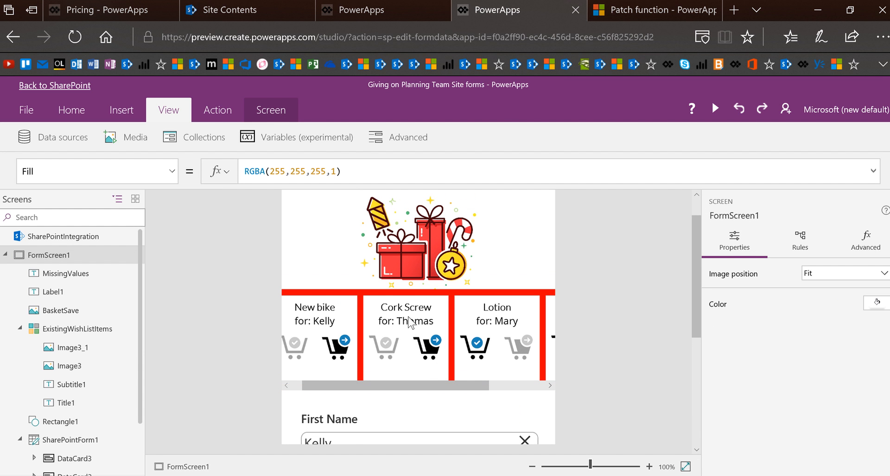
pyautogui.click(386, 355)
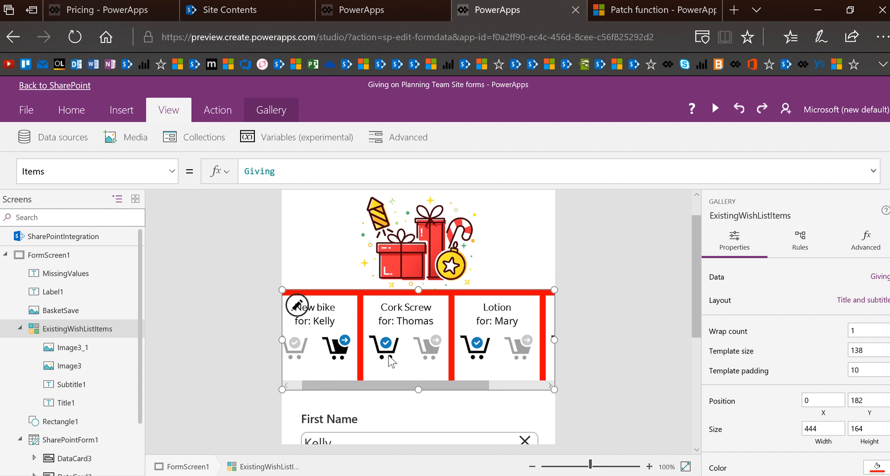
# Examine the Image formula of the checkmark cart in the gallery's first card and the images stored in the form's media library
pyautogui.click(293, 315)
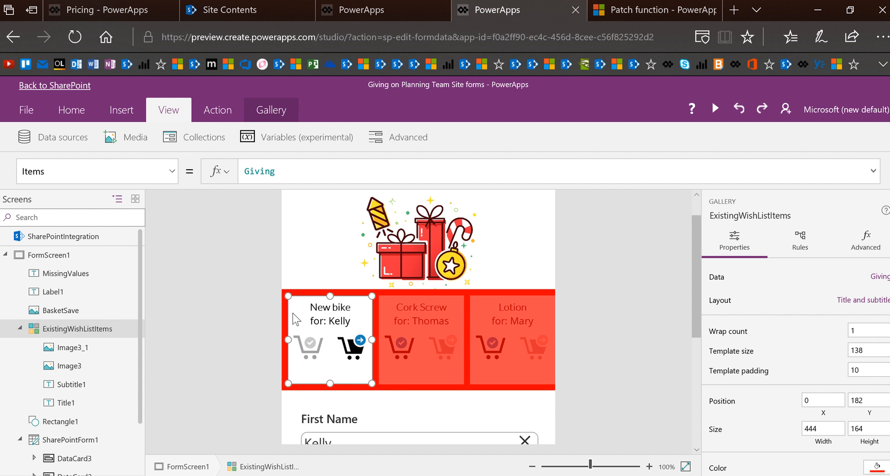
pyautogui.click(317, 354)
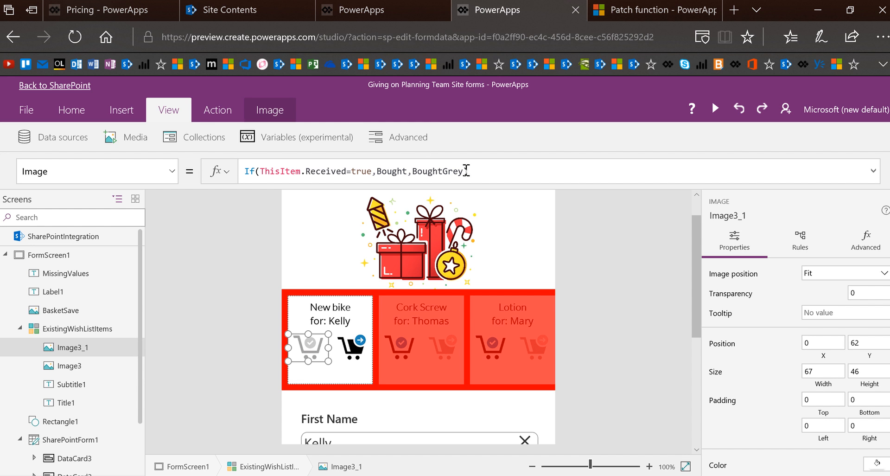
pyautogui.click(277, 104)
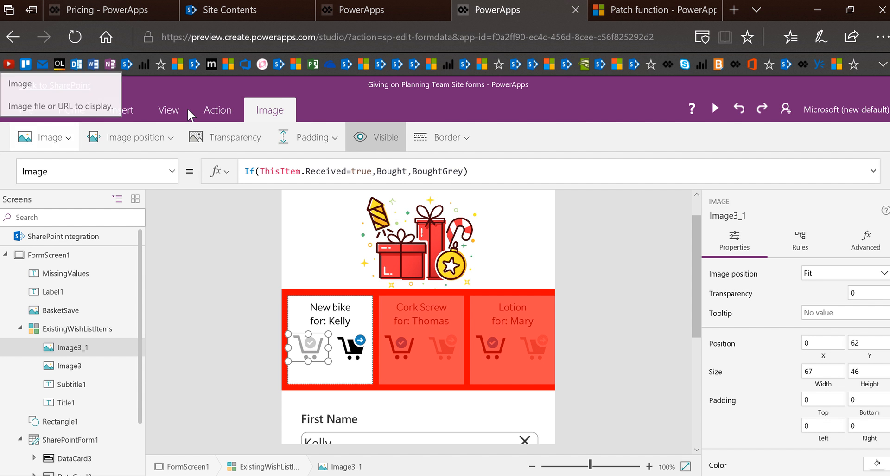
pyautogui.click(172, 111)
pyautogui.click(132, 135)
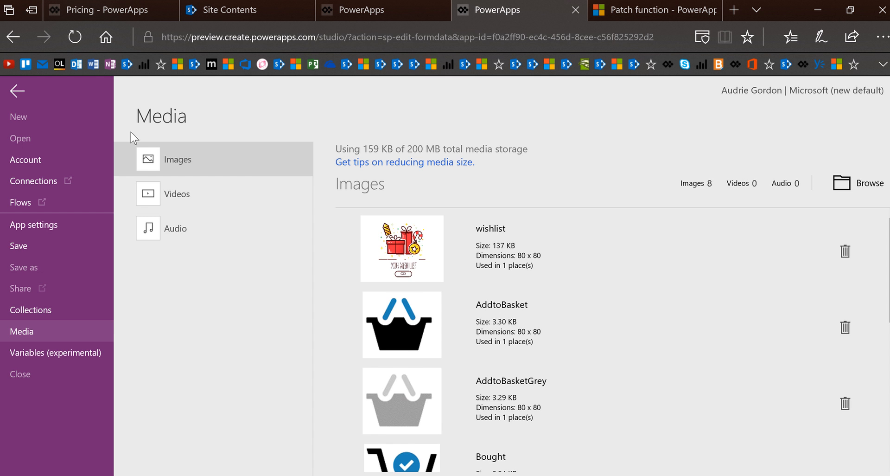
pyautogui.scroll(-3, 302, 207)
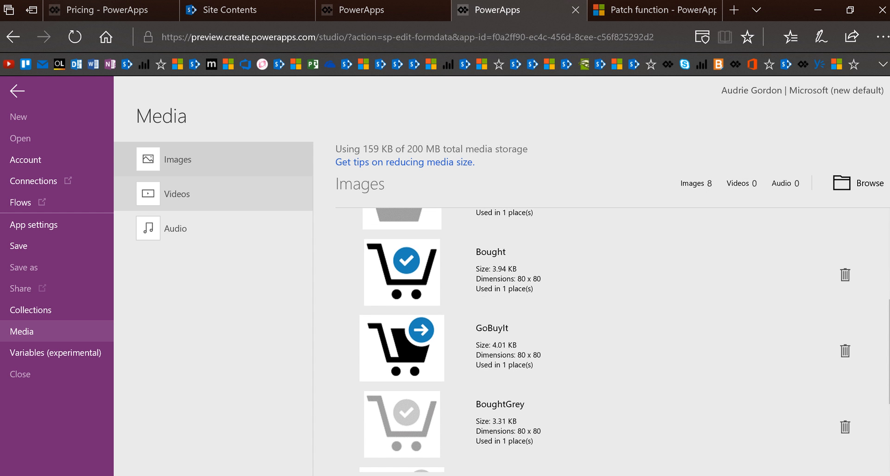
pyautogui.scroll(5, 302, 204)
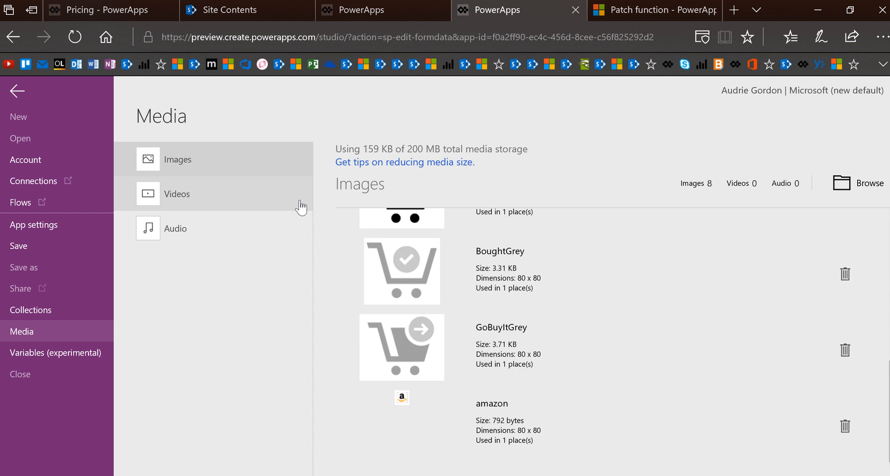
pyautogui.scroll(3, 302, 205)
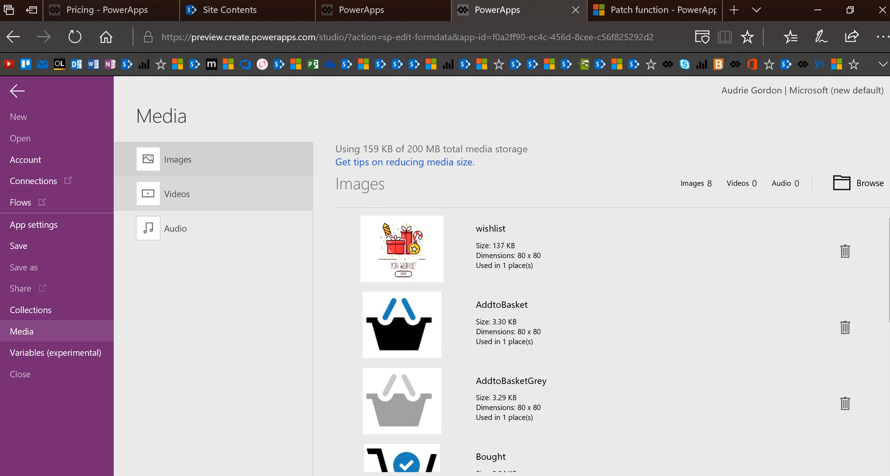
pyautogui.click(17, 91)
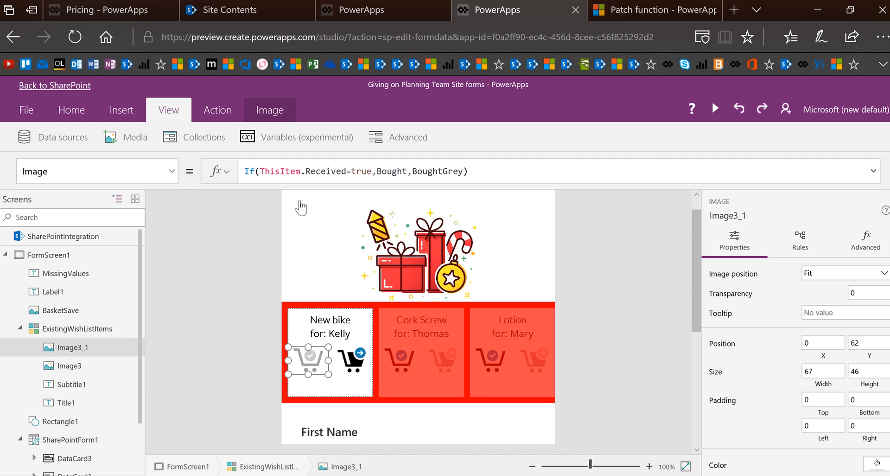
# Show the OnSelect formula of the checkmark cart image in full and examine the record argument of its Patch function
pyautogui.click(172, 171)
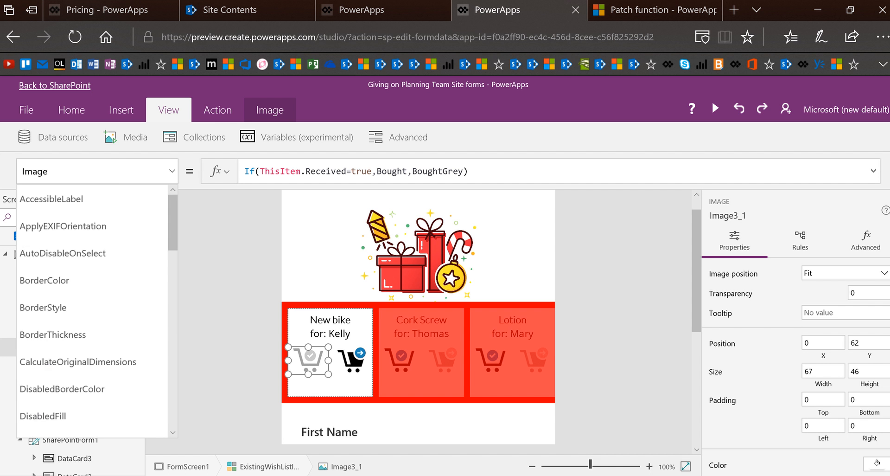
pyautogui.scroll(-9, 101, 348)
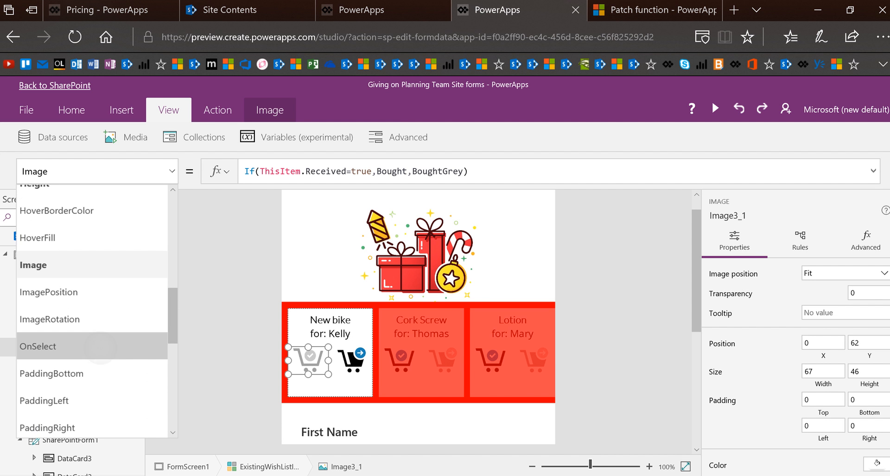
pyautogui.click(100, 346)
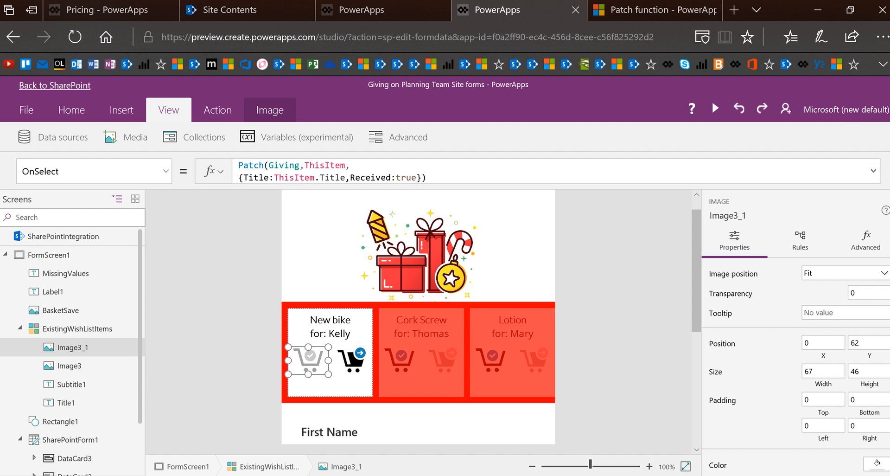
pyautogui.click(873, 171)
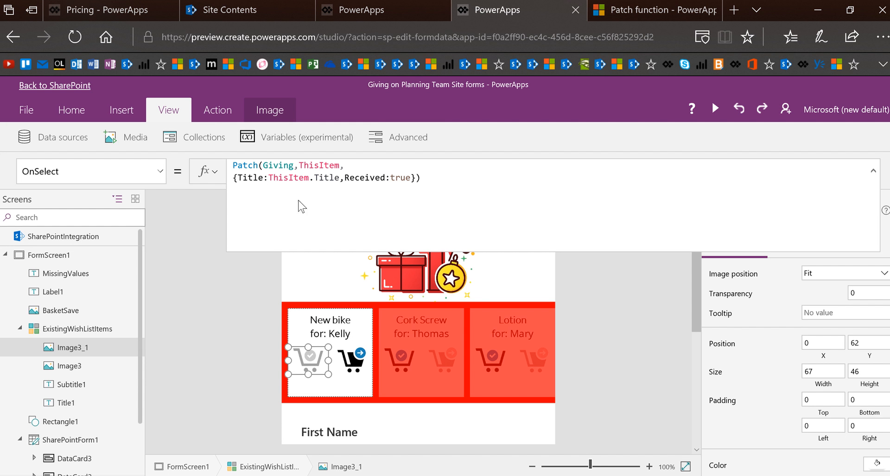
pyautogui.click(426, 179)
pyautogui.click(341, 165)
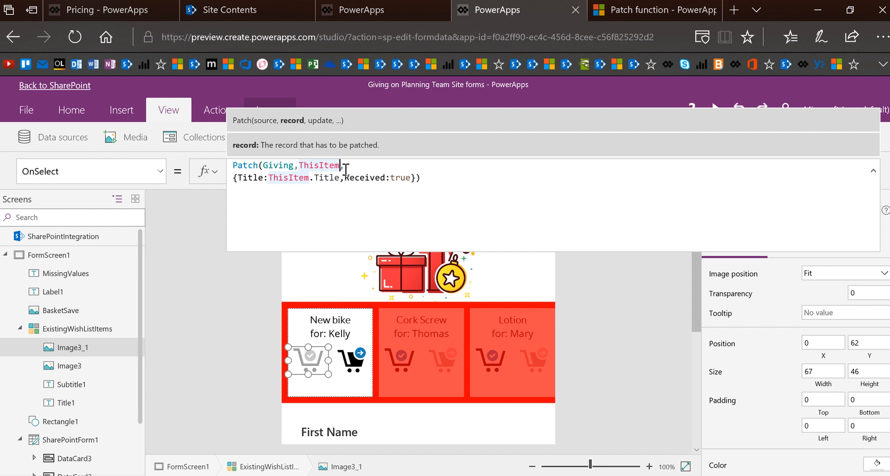
# Examine the Patch function's update argument in the OnSelect formula and place Received:true on a separate line
pyautogui.write(',')
pyautogui.click(341, 177)
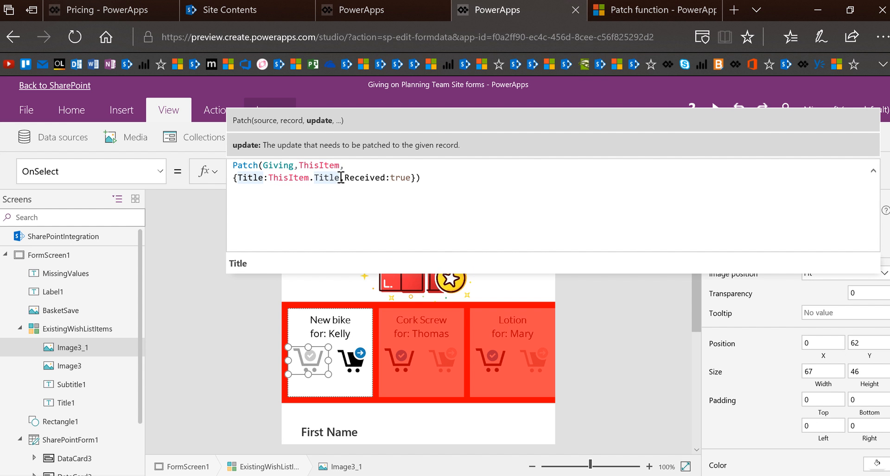
pyautogui.click(412, 178)
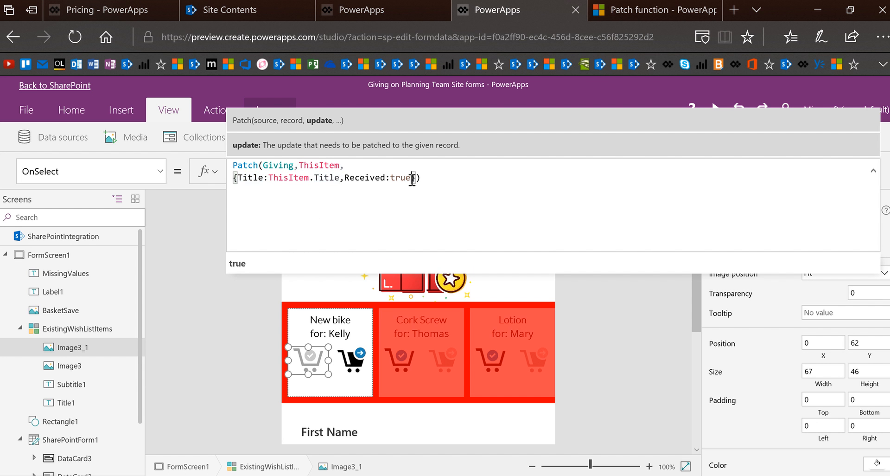
pyautogui.doubleClick(347, 178)
pyautogui.hotkey('shift', 'Return')
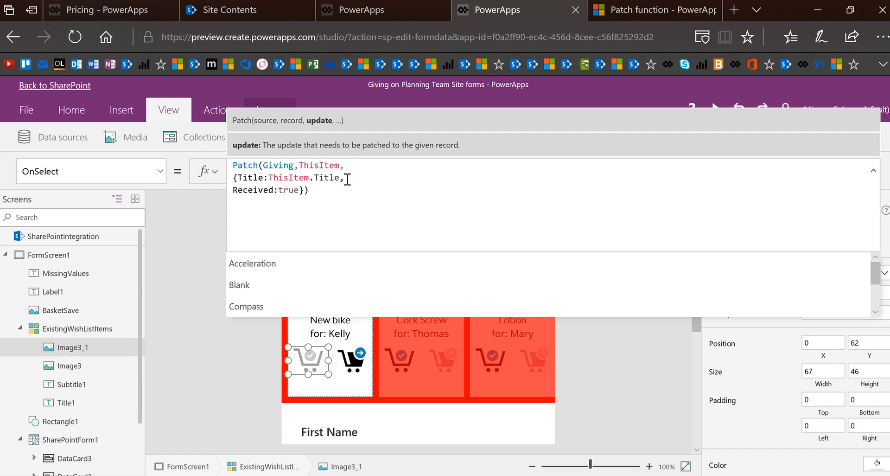
pyautogui.click(331, 195)
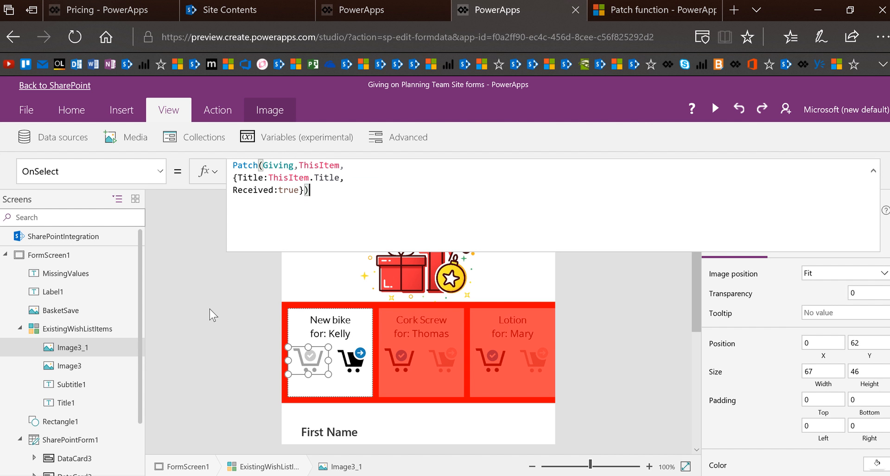
# Switch to the patchSyntax.pptx presentation in PowerPoint and examine the outer parentheses of the existing-item Patch formula
pyautogui.click(296, 346)
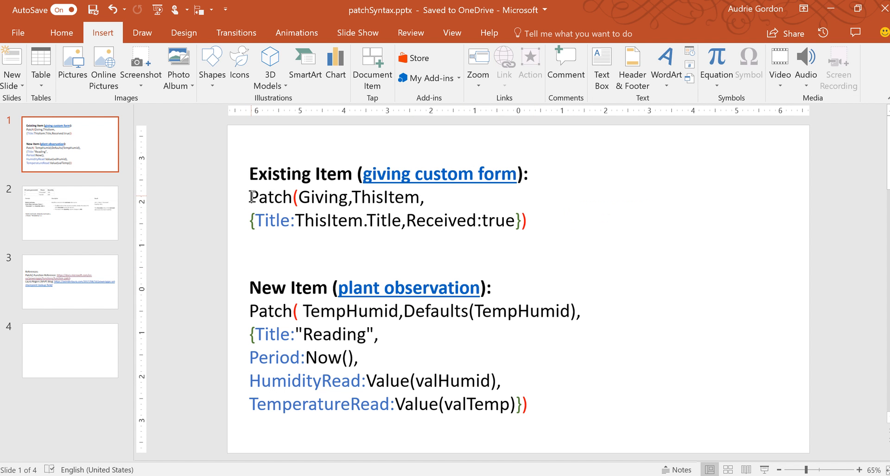
pyautogui.click(300, 199)
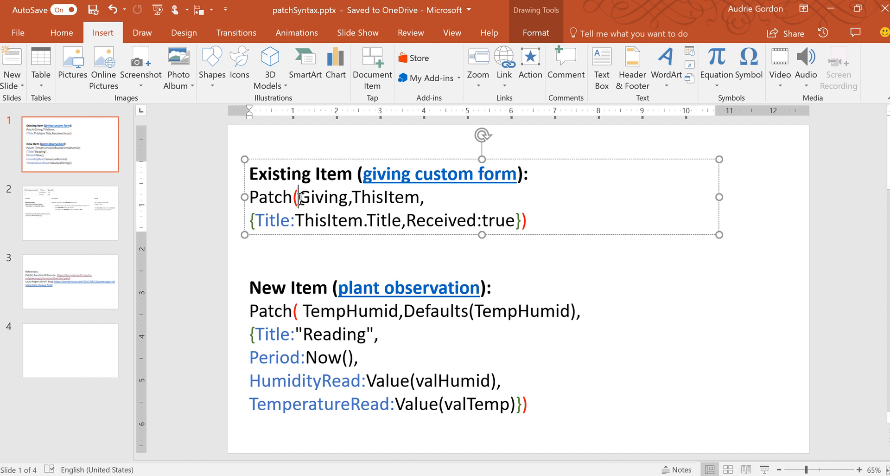
pyautogui.hotkey('shift', 'Left')
pyautogui.click(554, 231)
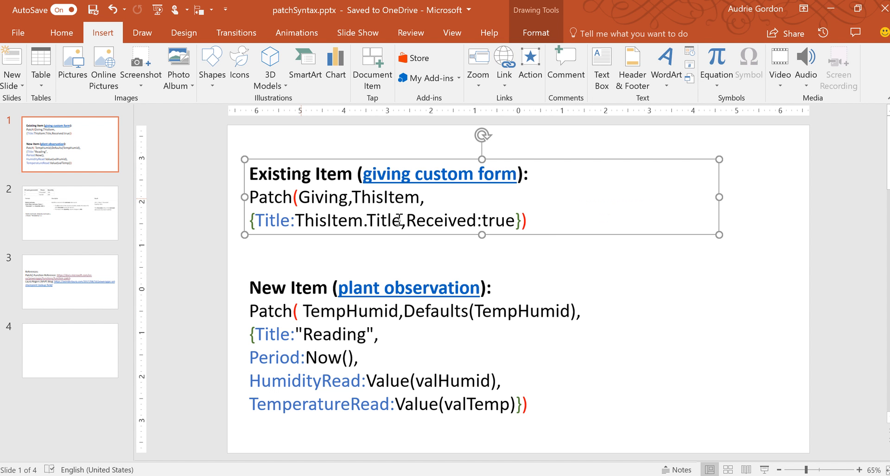
pyautogui.click(527, 221)
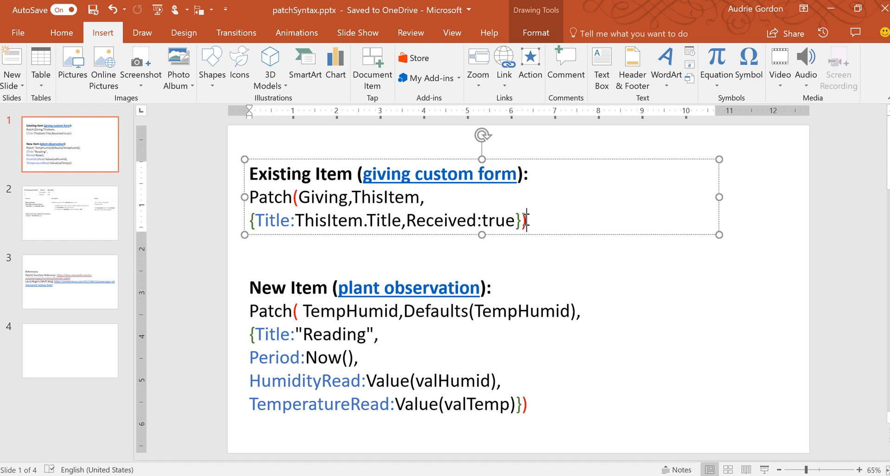
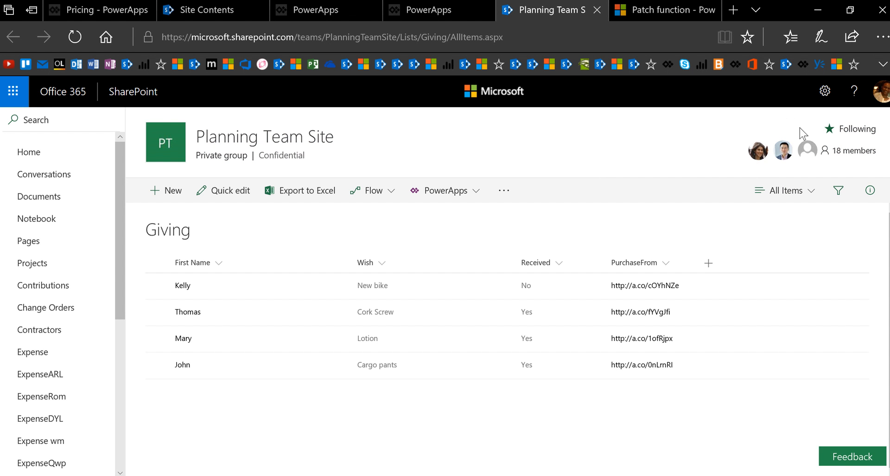
# Open the Giving list's settings and examine the First Name column's information type on its edit page
pyautogui.click(828, 98)
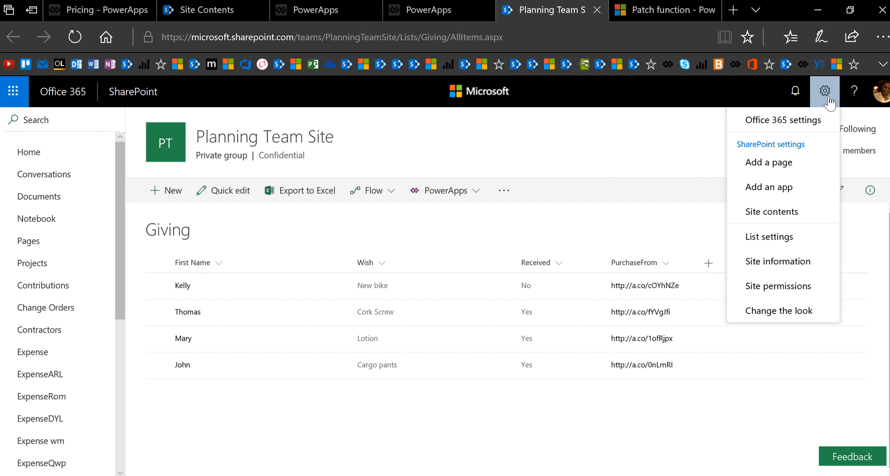
pyautogui.click(797, 238)
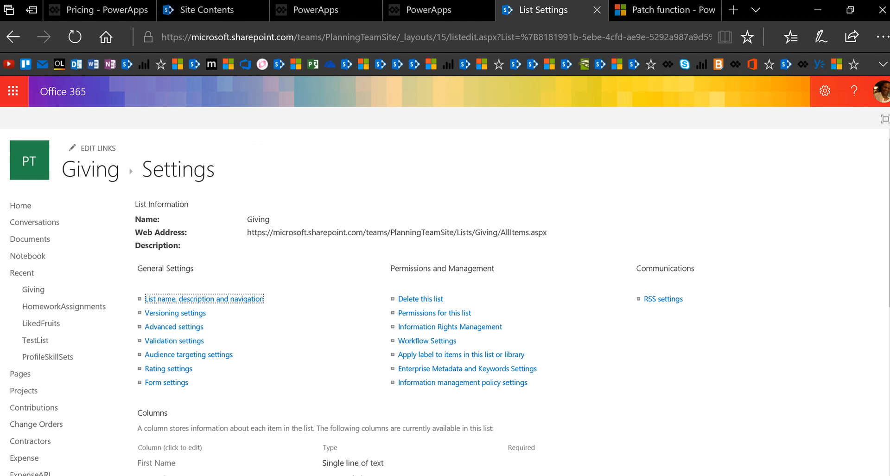
pyautogui.scroll(-4, 445, 291)
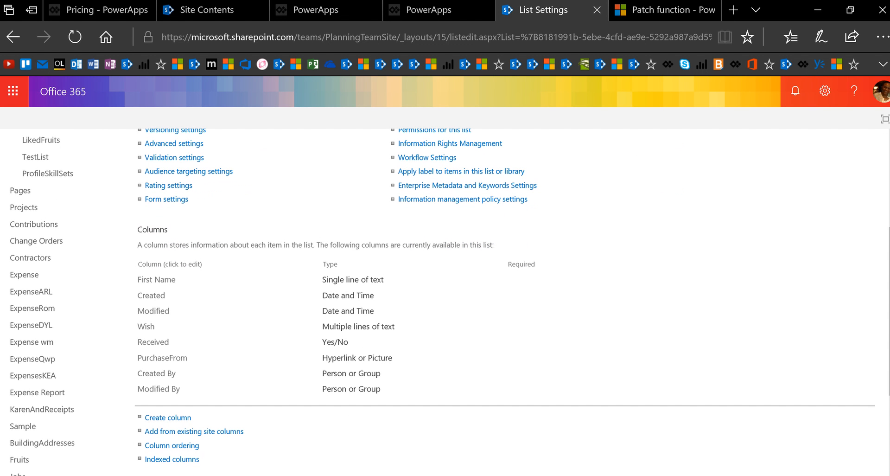
pyautogui.click(156, 279)
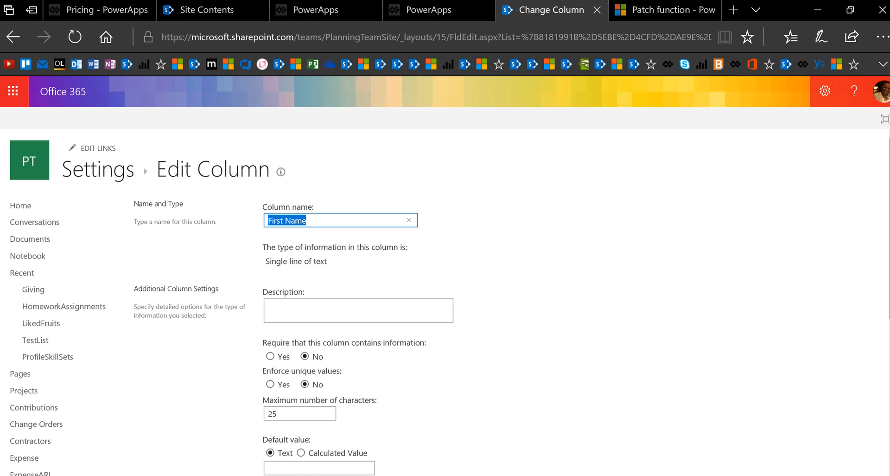
pyautogui.doubleClick(320, 261)
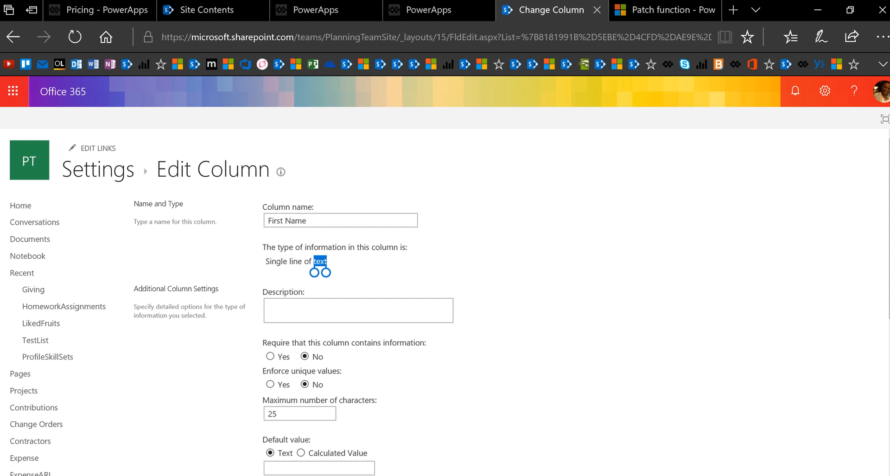
pyautogui.click(320, 261)
# Highlight the Field parameter at the end of the Edit Column page address to check the First Name column's internal name
pyautogui.click(148, 32)
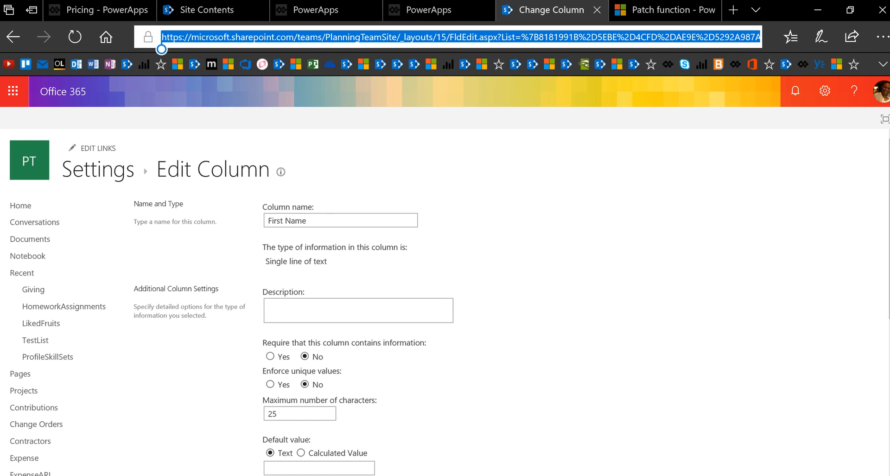
pyautogui.click(759, 37)
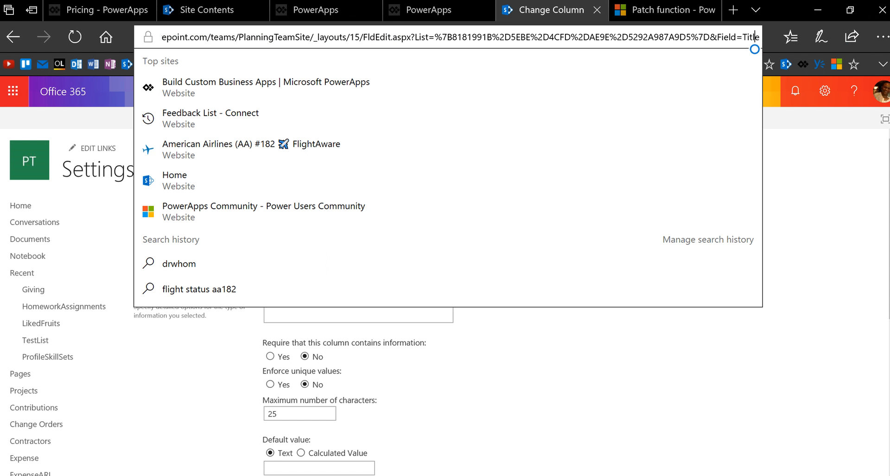
pyautogui.moveTo(759, 49)
pyautogui.mouseDown()
pyautogui.moveTo(664, 49)
pyautogui.moveTo(760, 49)
pyautogui.mouseUp()
pyautogui.hotkey('shift', 'Left')
pyautogui.hotkey('shift', 'Left')
pyautogui.hotkey('shift', 'Left')
pyautogui.hotkey('shift', 'Left')
pyautogui.hotkey('shift', 'Left')
pyautogui.hotkey('shift', 'Left')
pyautogui.hotkey('shift', 'Left')
pyautogui.hotkey('shift', 'Left')
pyautogui.hotkey('shift', 'Left')
pyautogui.hotkey('shift', 'Left')
pyautogui.hotkey('shift', 'Left')
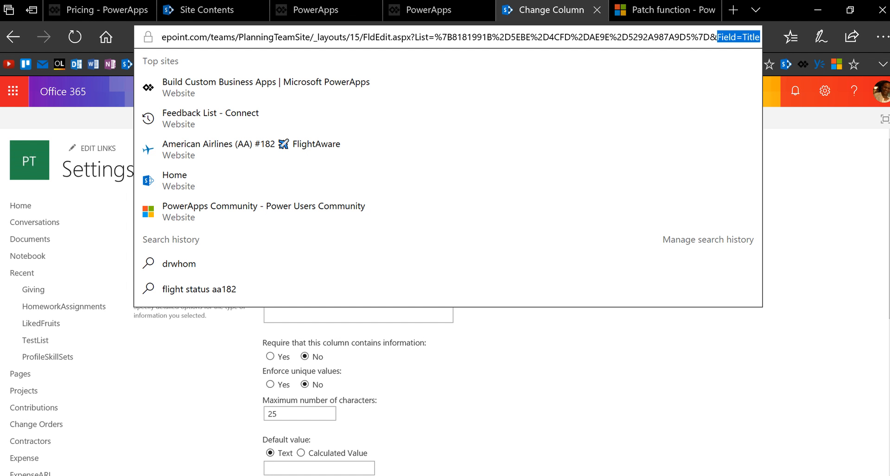
pyautogui.click(821, 261)
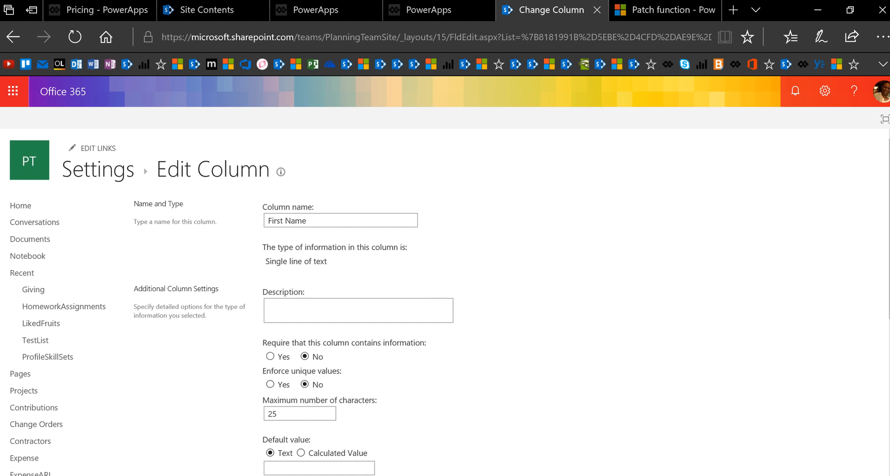
# Switch to PowerPoint and review the column names in the existing-item Patch formula on the first slide
pyautogui.hotkey('alt', 'Tab')
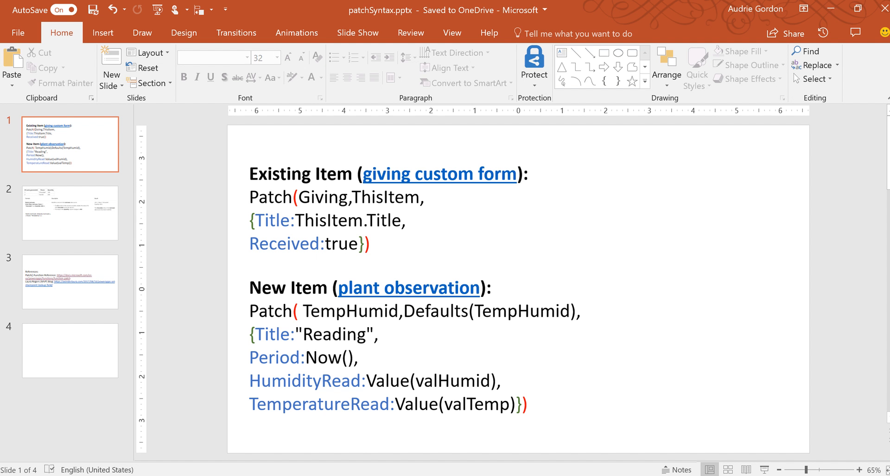
pyautogui.click(417, 208)
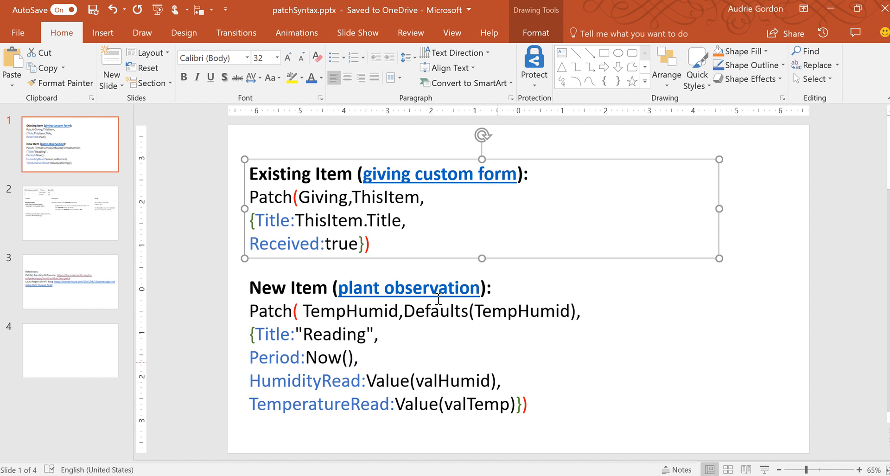
pyautogui.click(383, 241)
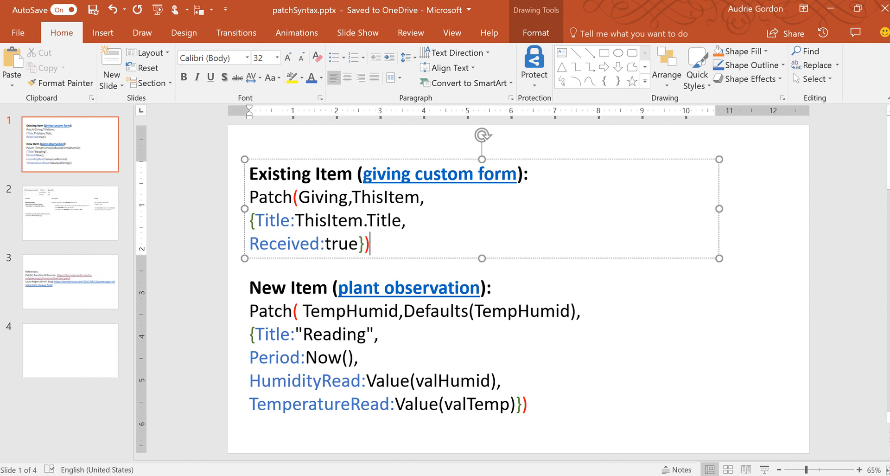
pyautogui.hotkey('alt', 'Tab')
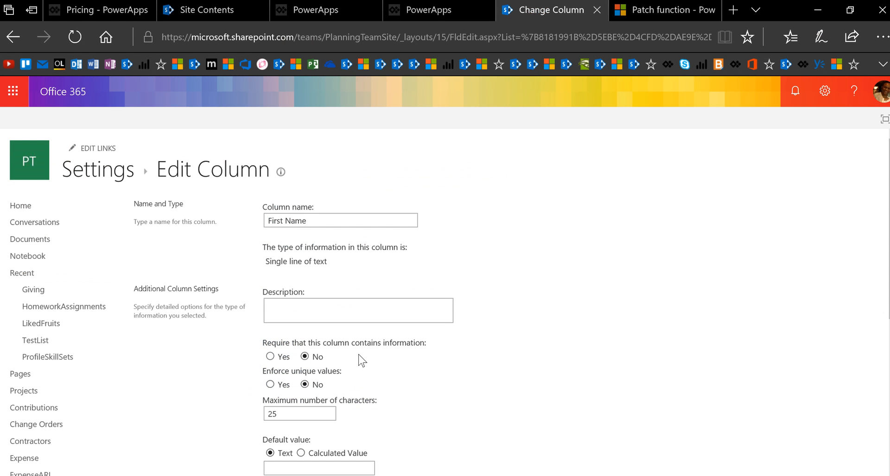
# Return to the PowerApps form and try 'Firstname' in place of the Title column name in the checkmark cart's OnSelect formula
pyautogui.click(439, 12)
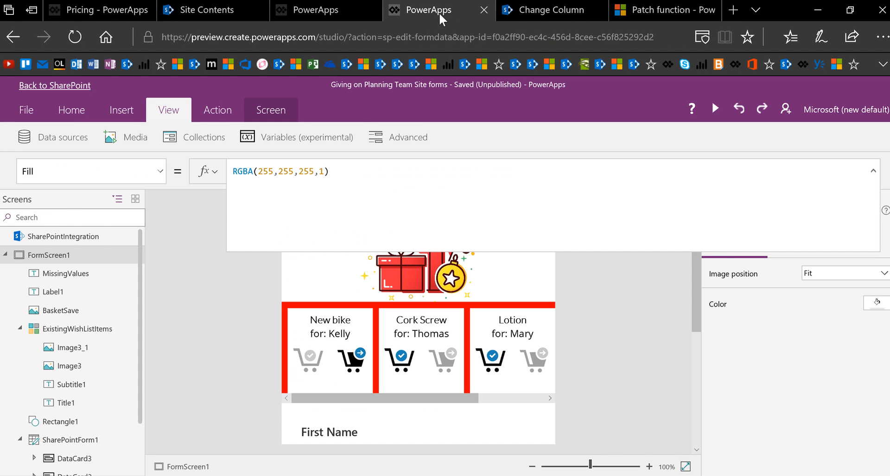
pyautogui.click(309, 371)
pyautogui.click(309, 372)
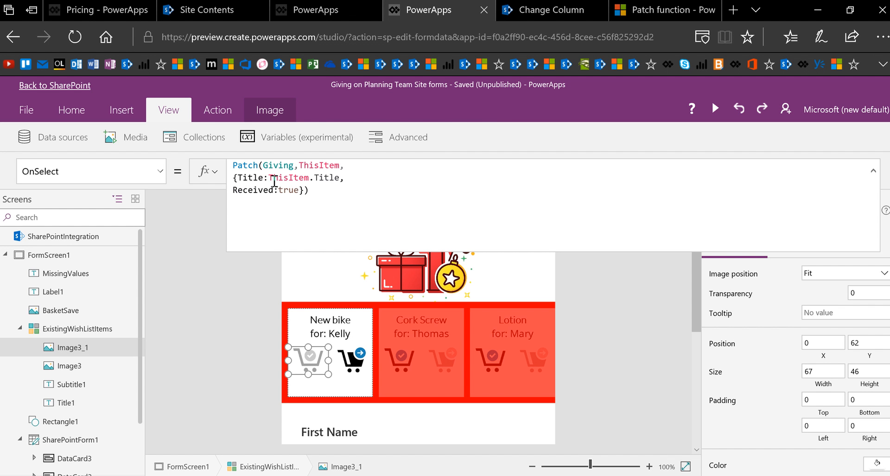
pyautogui.doubleClick(256, 183)
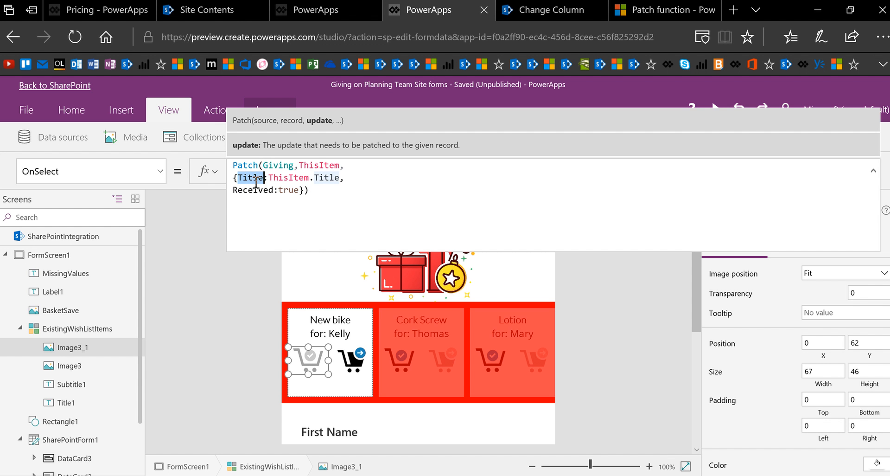
pyautogui.write("'")
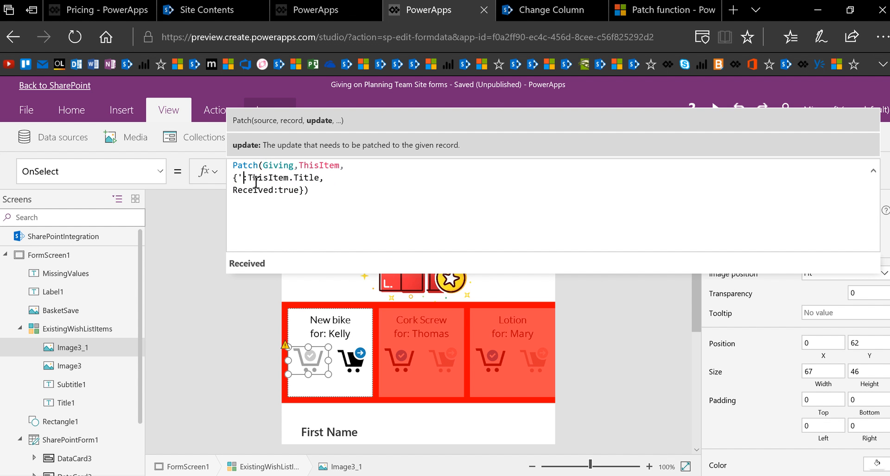
pyautogui.write('First')
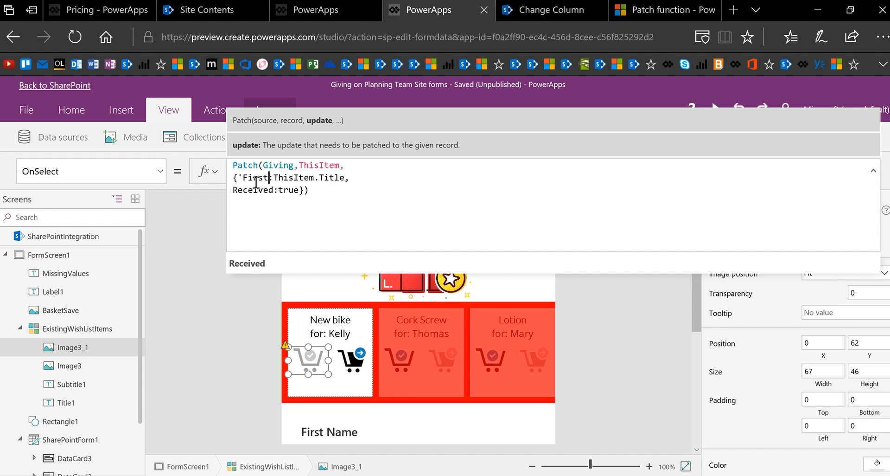
pyautogui.write('n')
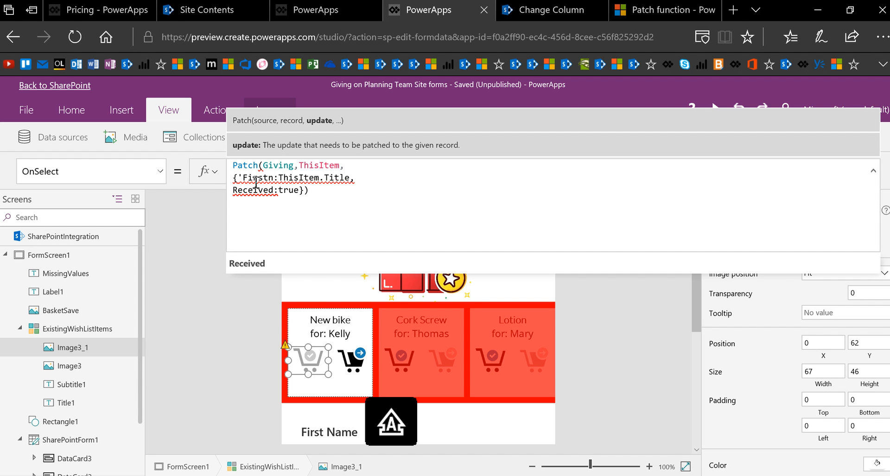
pyautogui.write('qm')
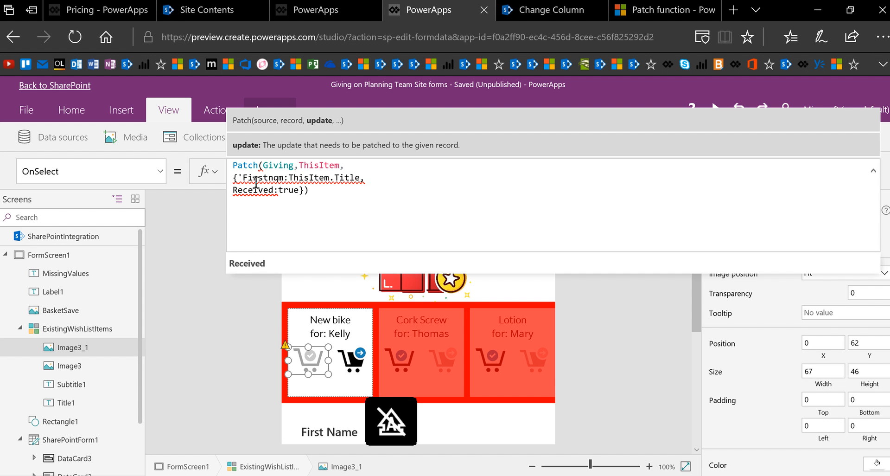
pyautogui.press('BackSpace')
pyautogui.press('BackSpace')
pyautogui.write('a')
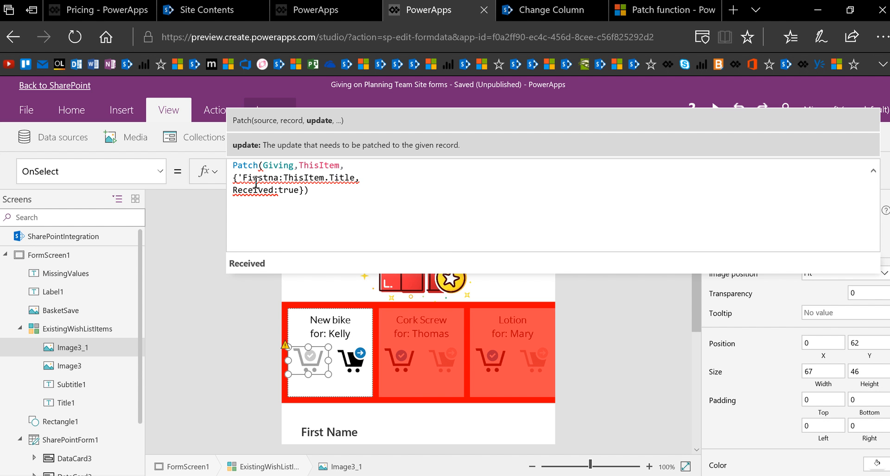
pyautogui.write("me'")
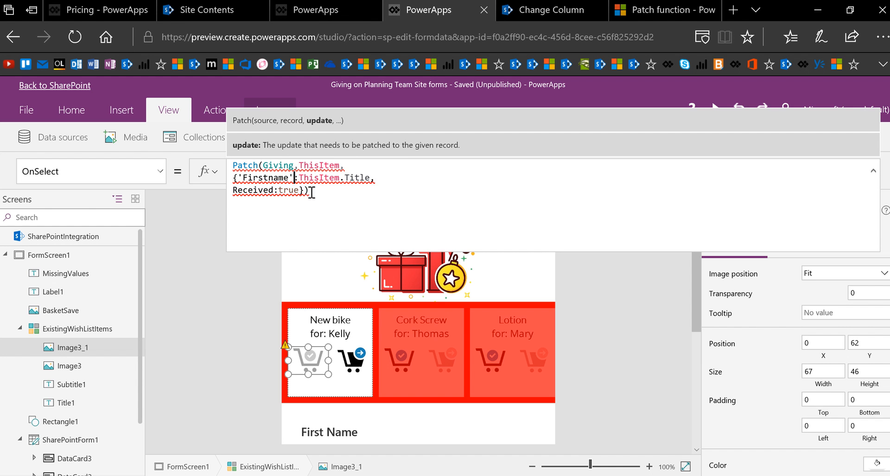
# Check the error on the Patch formula and change the column name 'Firstname' back to Title
pyautogui.moveTo(287, 188)
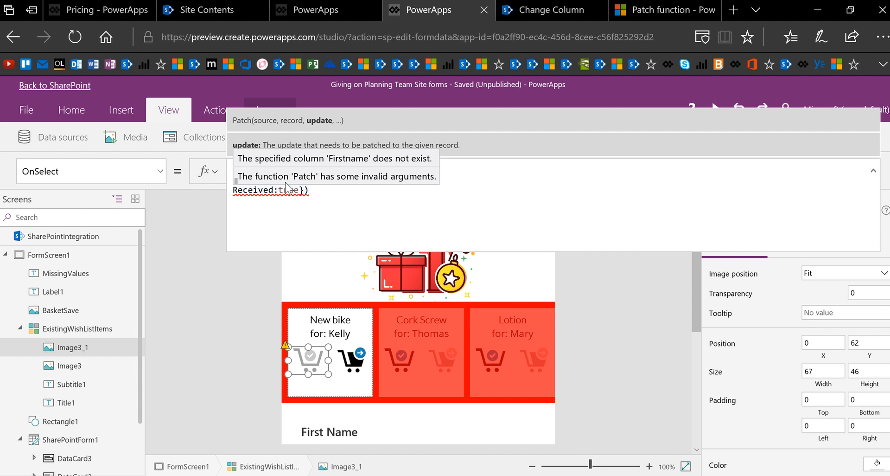
pyautogui.click(279, 190)
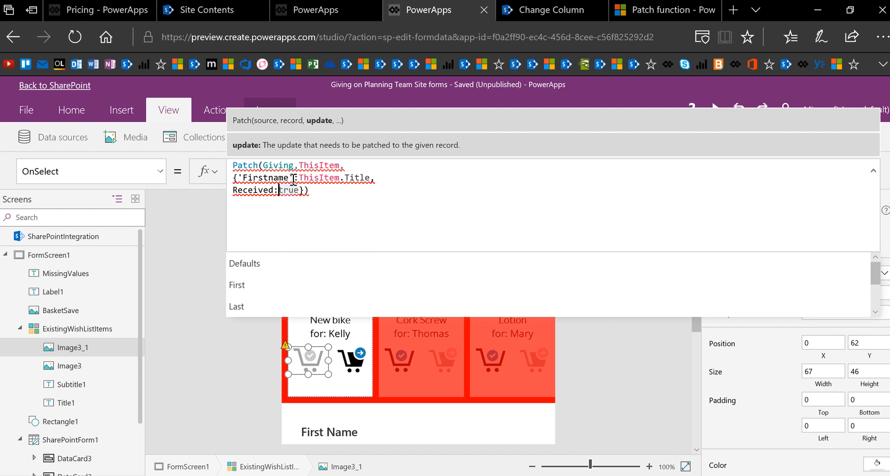
pyautogui.moveTo(294, 179); pyautogui.dragTo(236, 178)
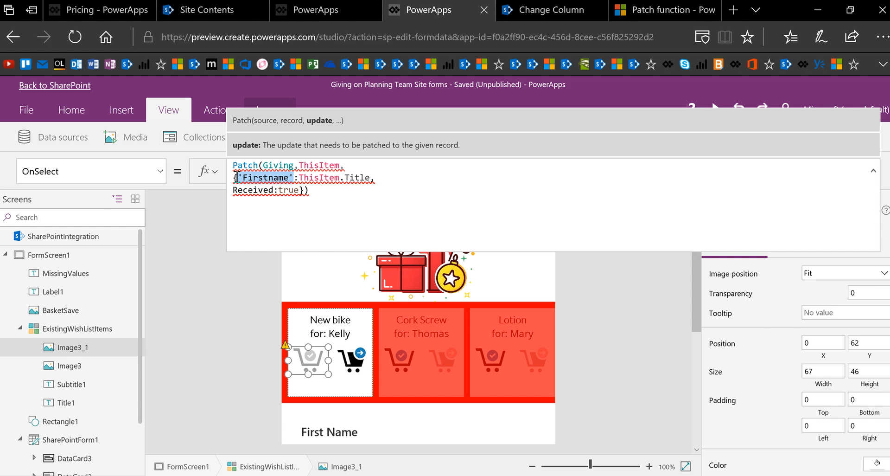
pyautogui.write('Title')
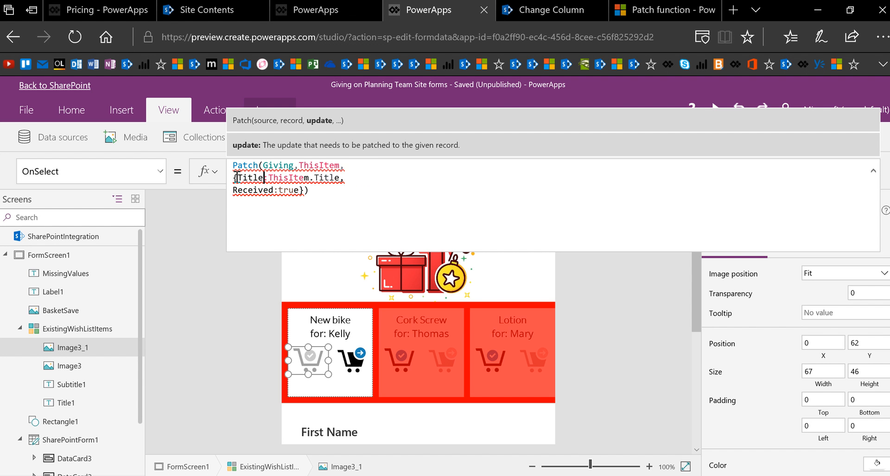
# Leave the cart icon's formula for FormScreen1 with the formula editor collapsed, and display the form's data sources
pyautogui.click(48, 255)
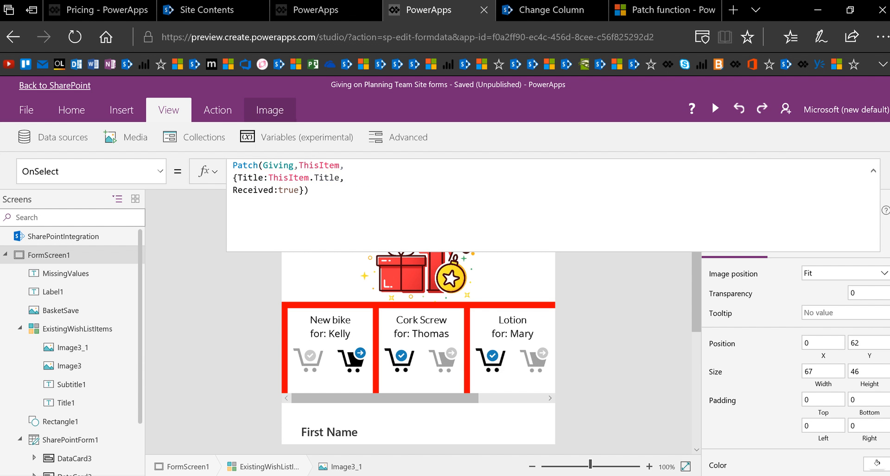
pyautogui.click(872, 171)
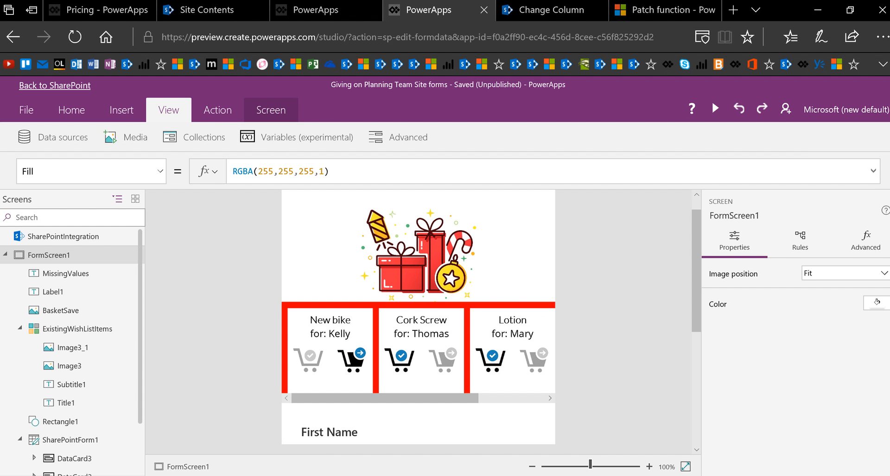
pyautogui.click(53, 137)
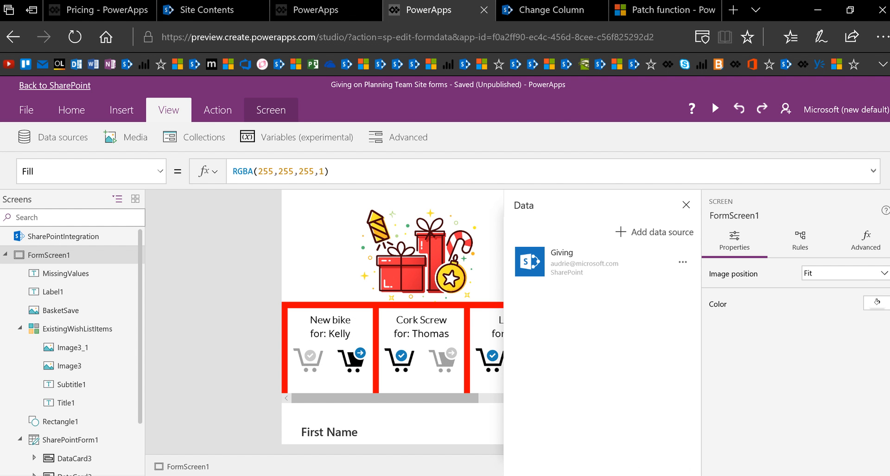
# Select the First Name card on the form and expand its field details to check the internal field name
pyautogui.click(330, 431)
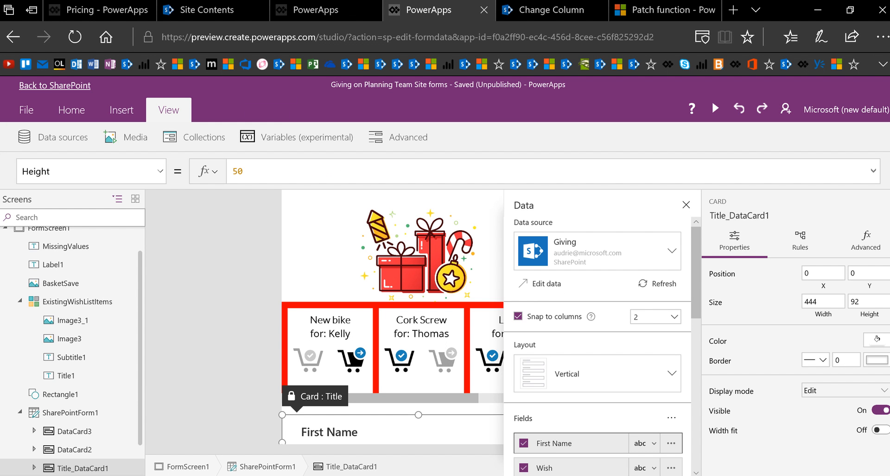
pyautogui.scroll(-1, 603, 346)
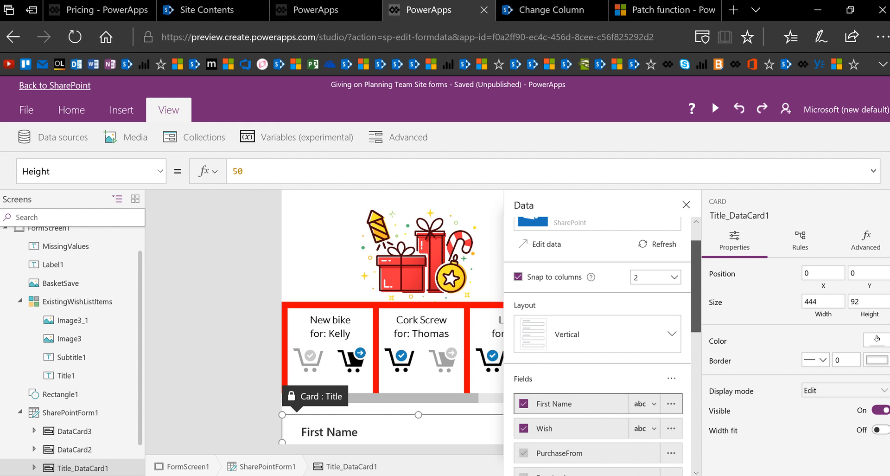
pyautogui.scroll(-1, 603, 345)
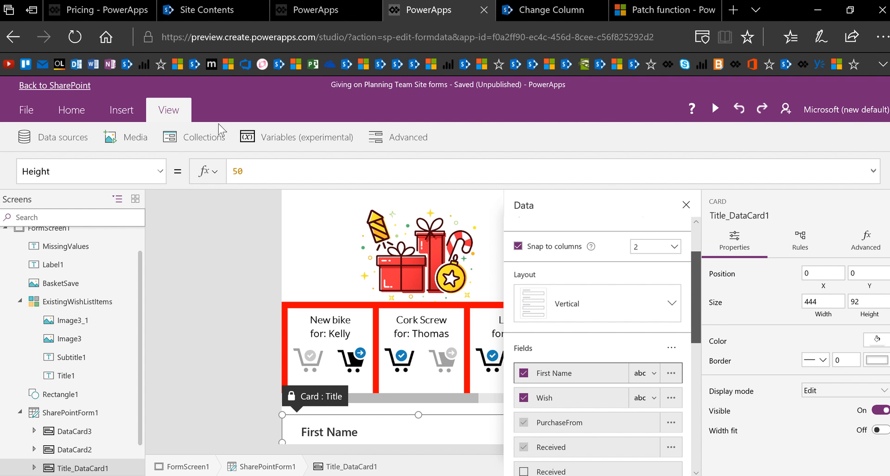
pyautogui.click(673, 378)
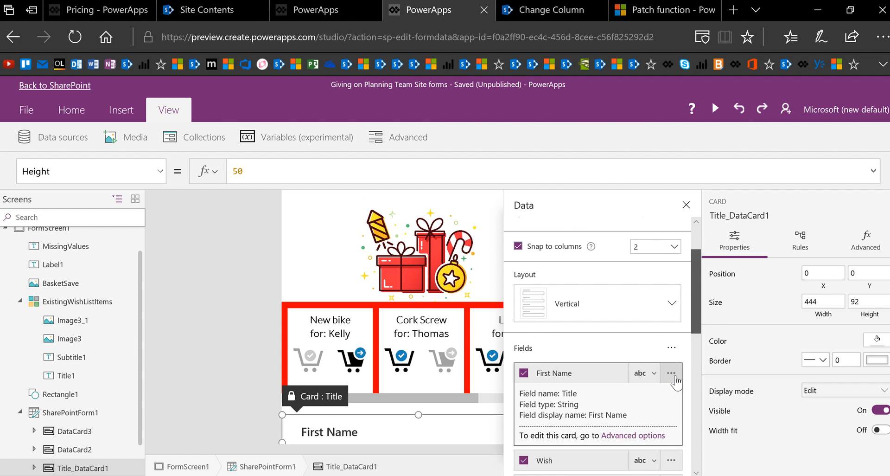
# Open the First Name card's advanced options and compare its DataField and DisplayName properties
pyautogui.click(651, 439)
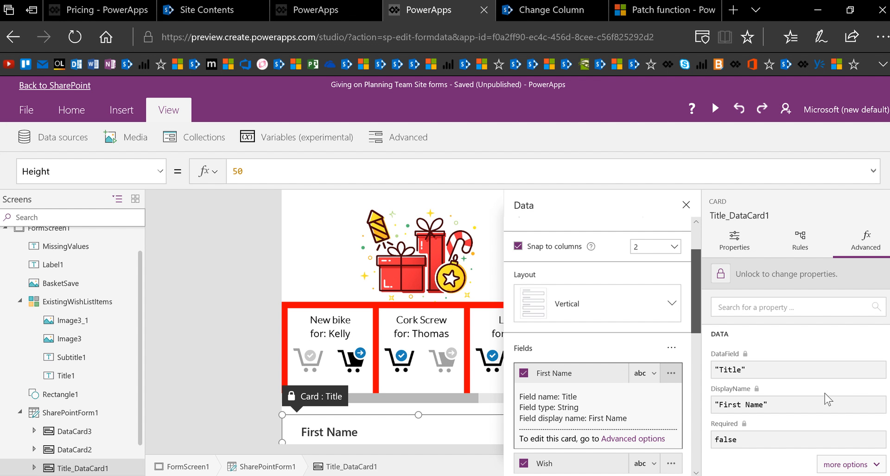
pyautogui.scroll(-1, 827, 399)
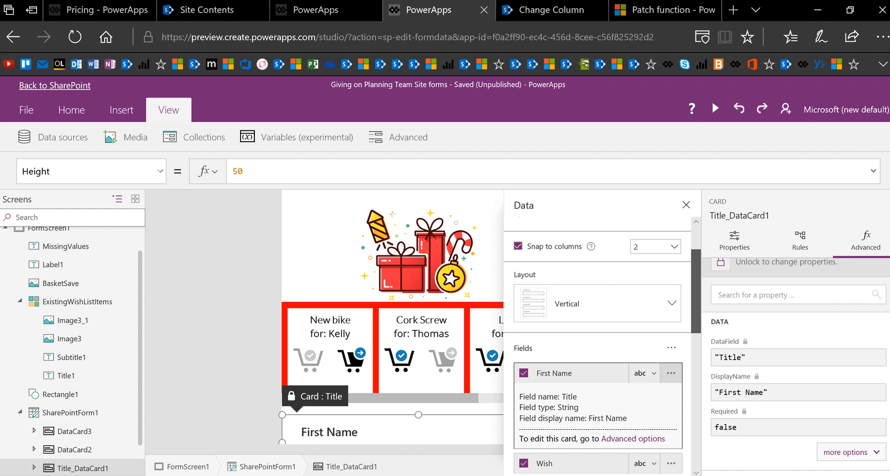
pyautogui.scroll(-3, 796, 362)
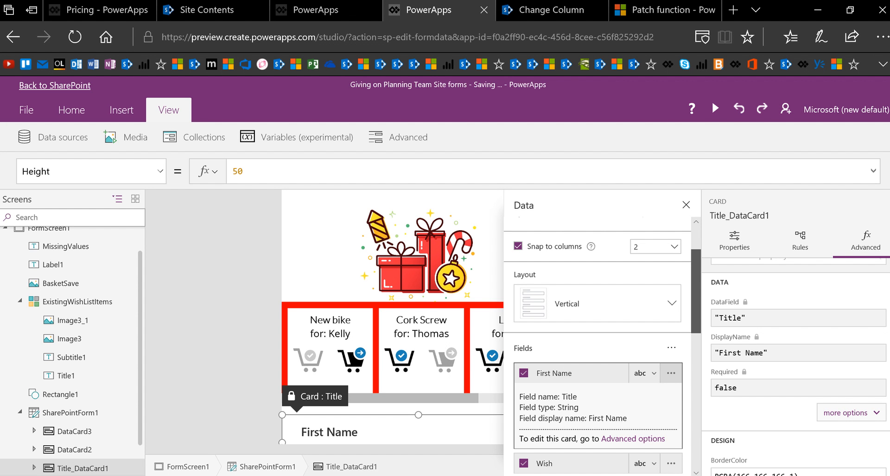
# Switch to PowerPoint and highlight the data source name Giving in the existing-item Patch formula
pyautogui.hotkey('alt', 'Tab')
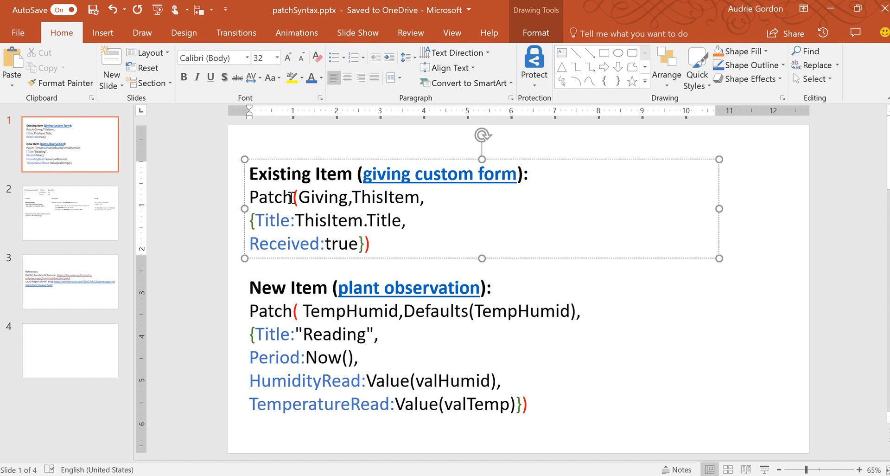
pyautogui.moveTo(349, 198); pyautogui.dragTo(302, 198)
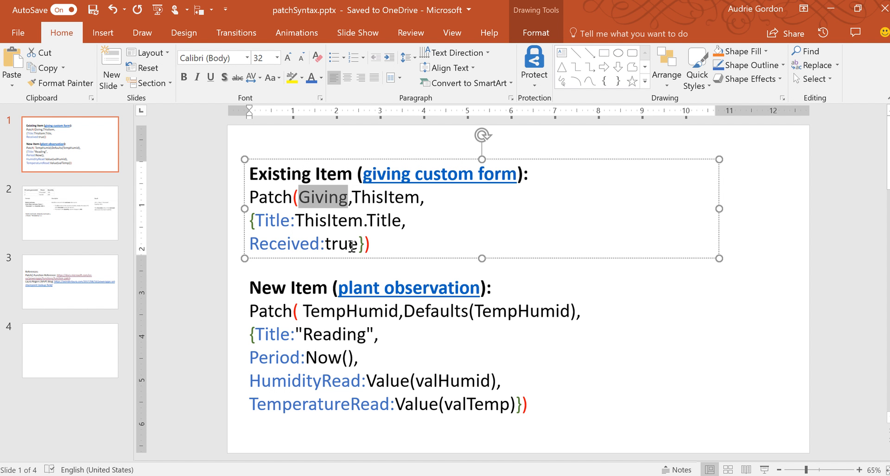